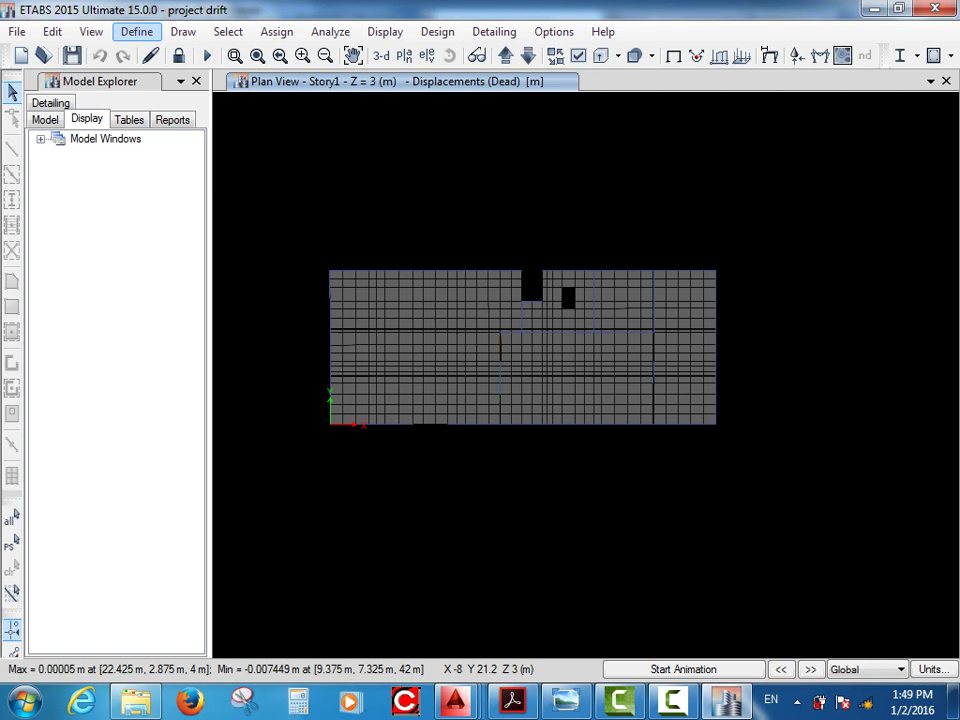
Create a new load combination named ULT 1 with a Dead scale factor of 1.12
click(137, 31)
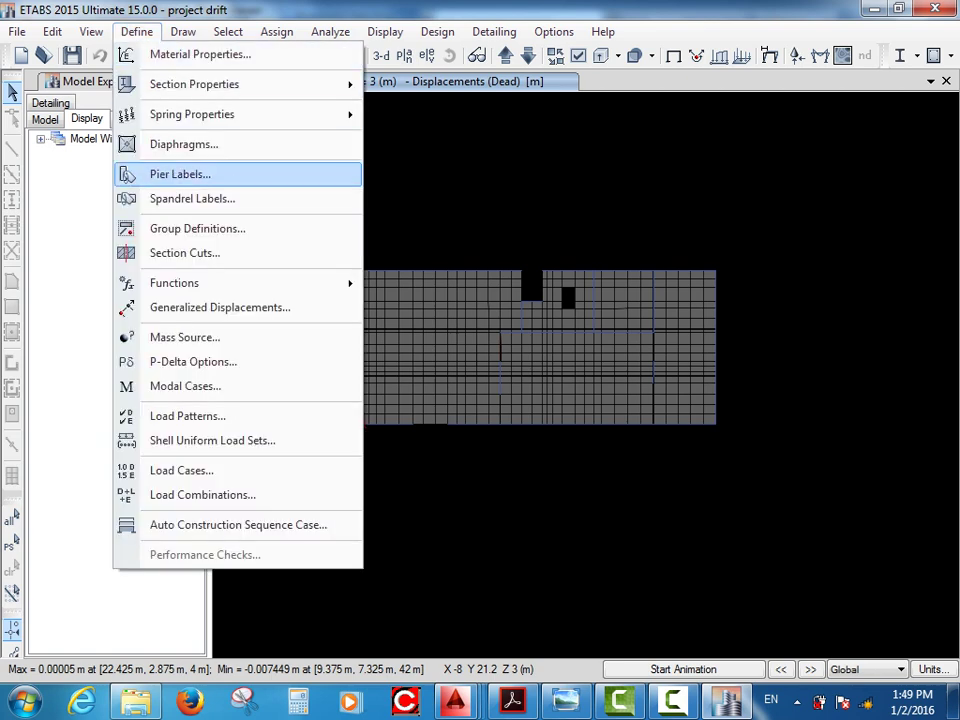
click(202, 495)
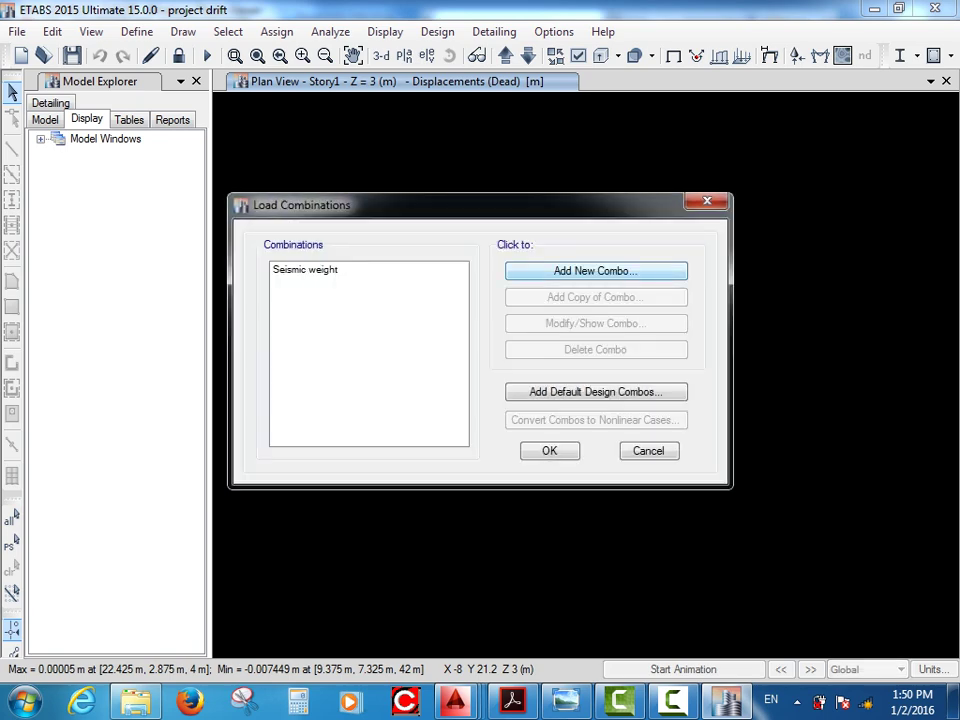
click(595, 270)
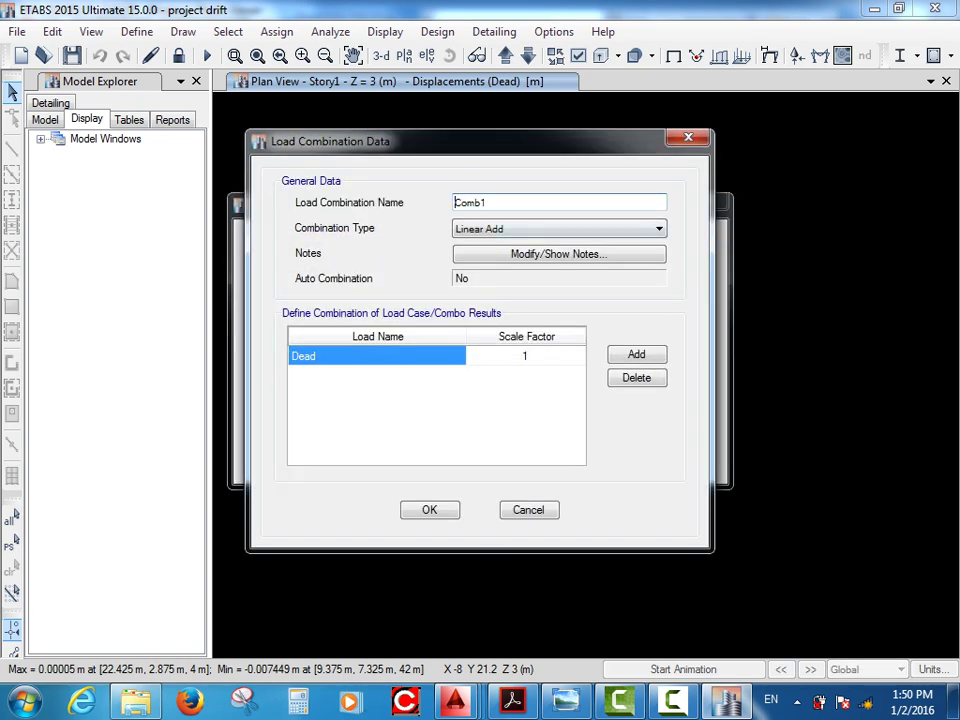
drag(560, 139, 719, 139)
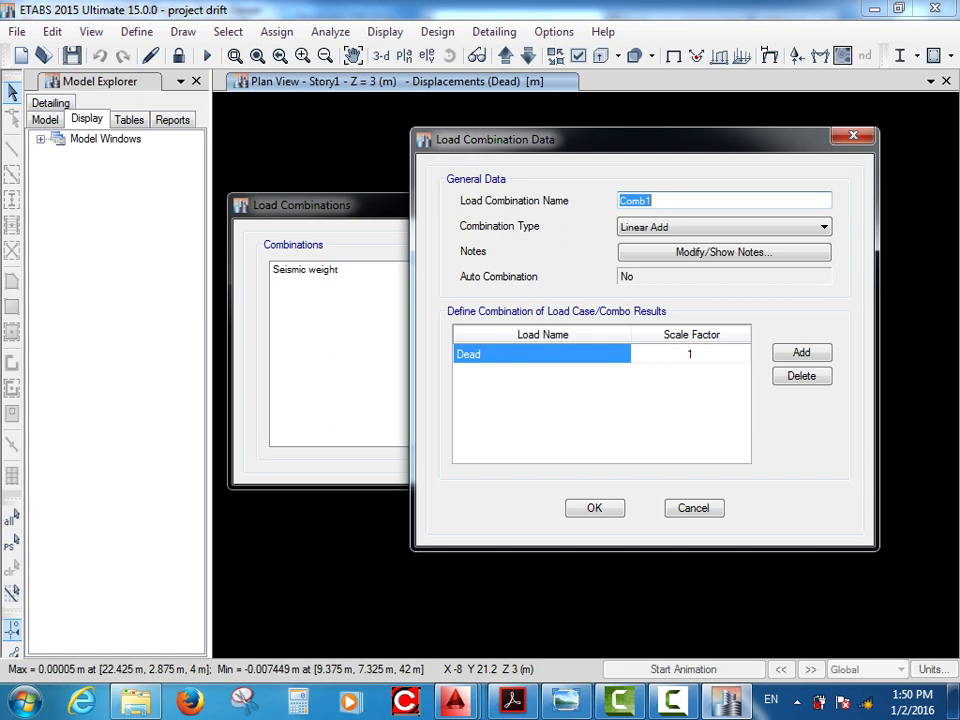
text(ULT 1)
click(690, 354)
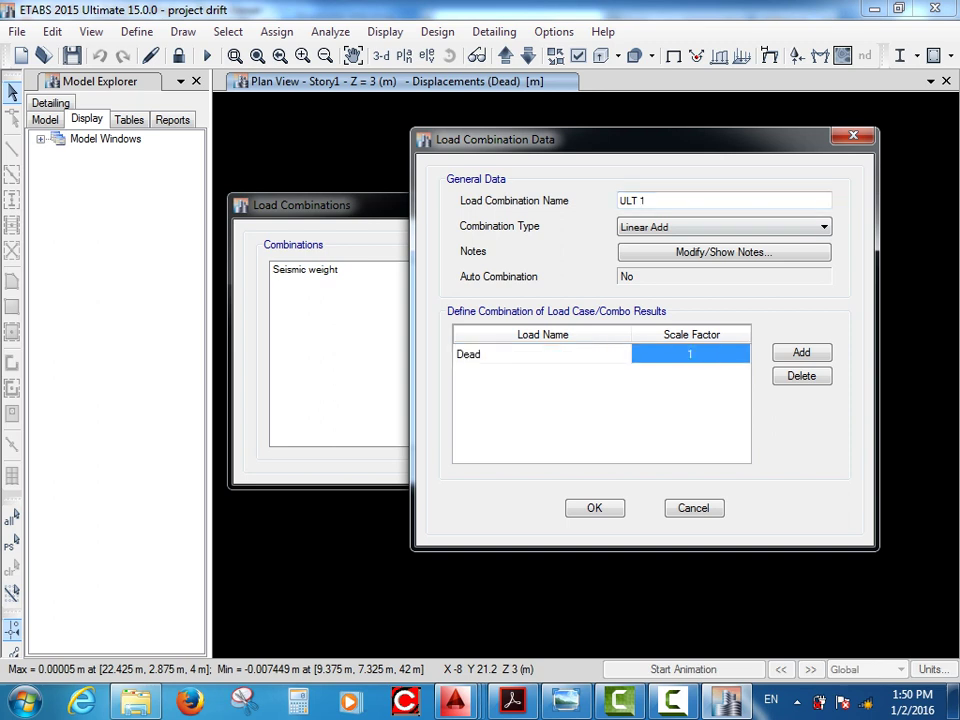
text(1.12)
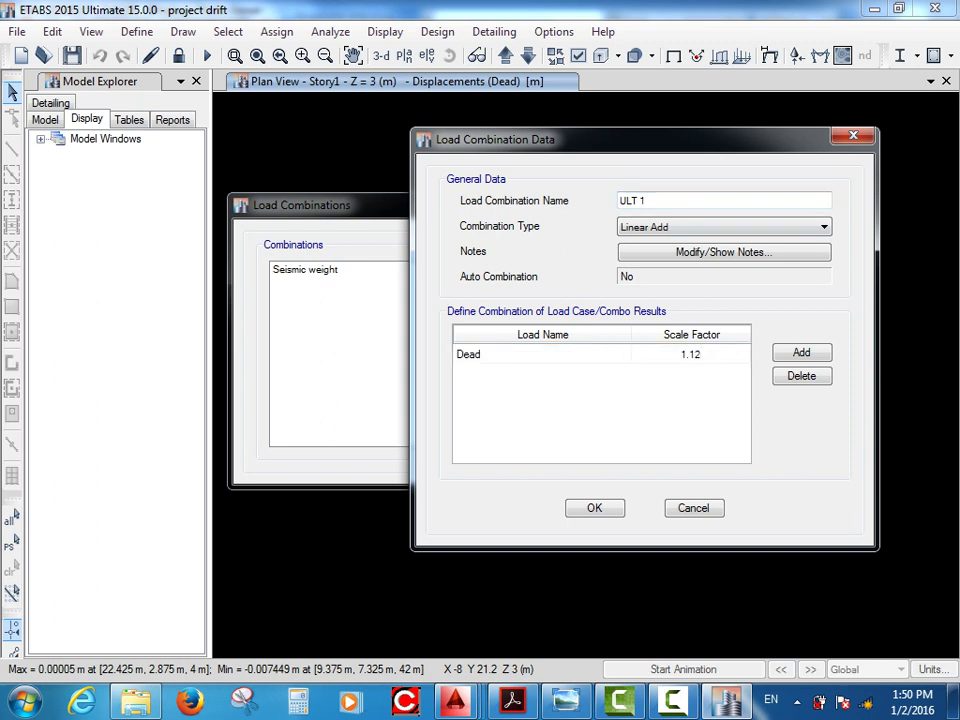
Add the WALL and COVER loads to ULT 1, each with a scale factor of 1.12
click(801, 352)
click(801, 352)
click(540, 373)
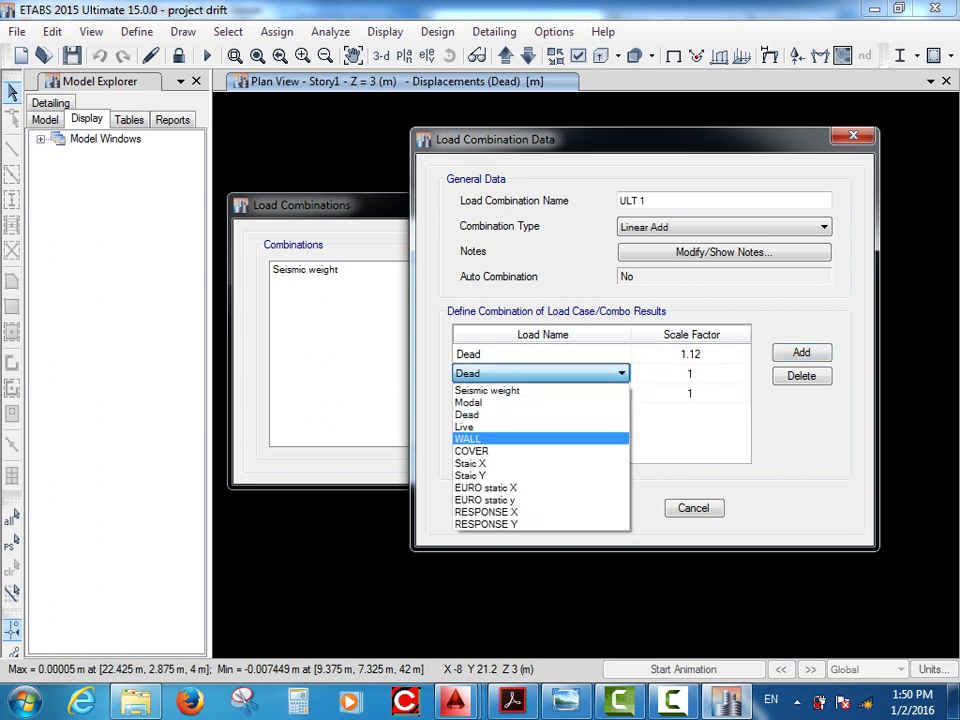
click(540, 439)
click(540, 393)
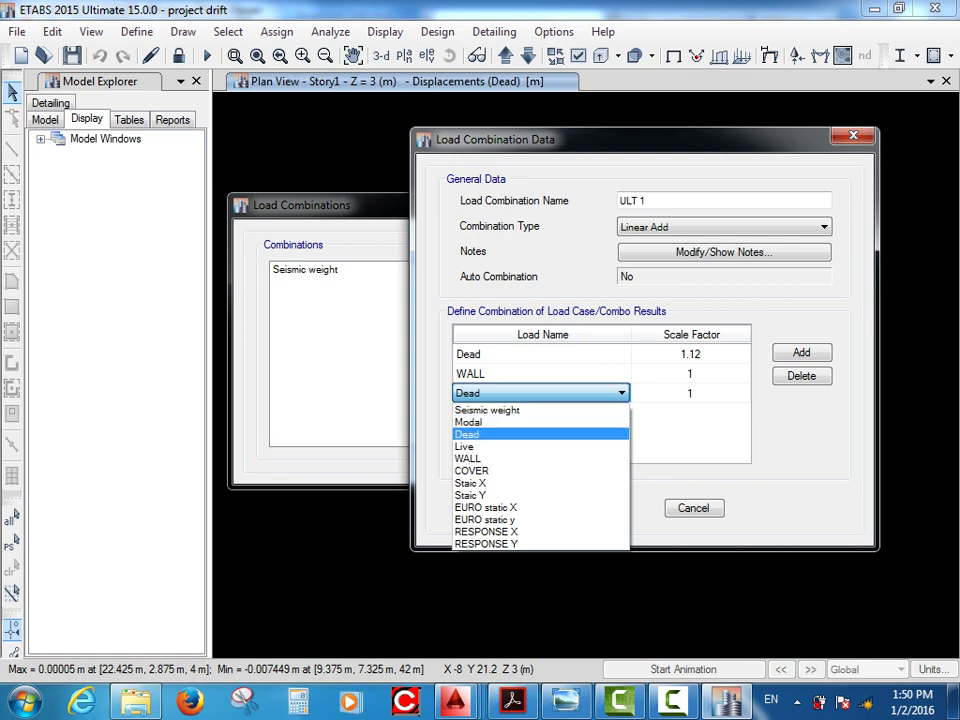
key(Return)
click(690, 373)
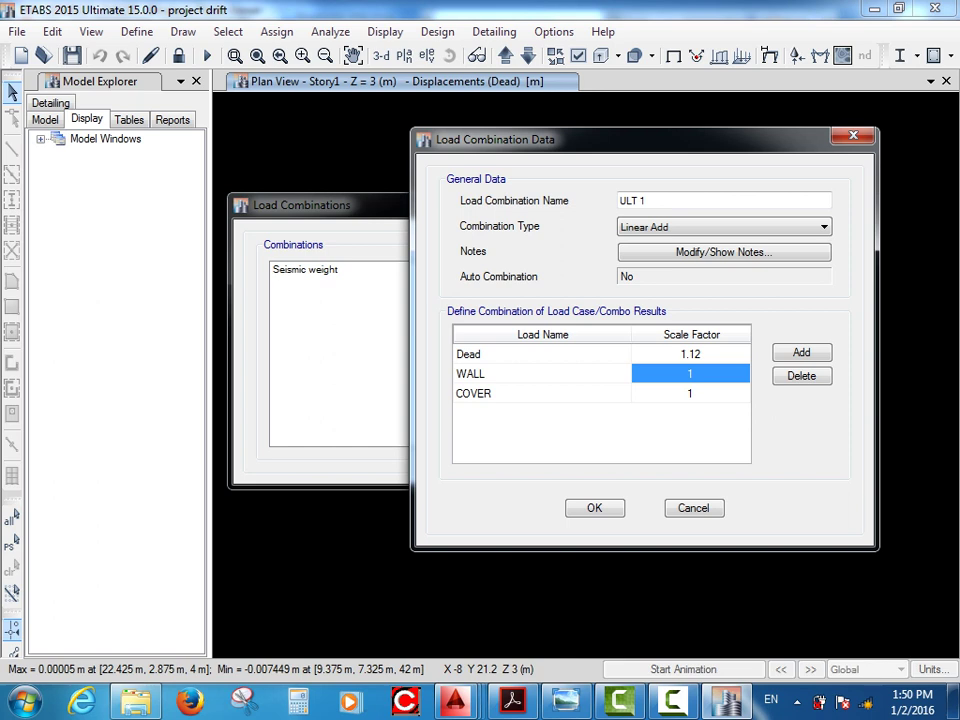
text(1.12)
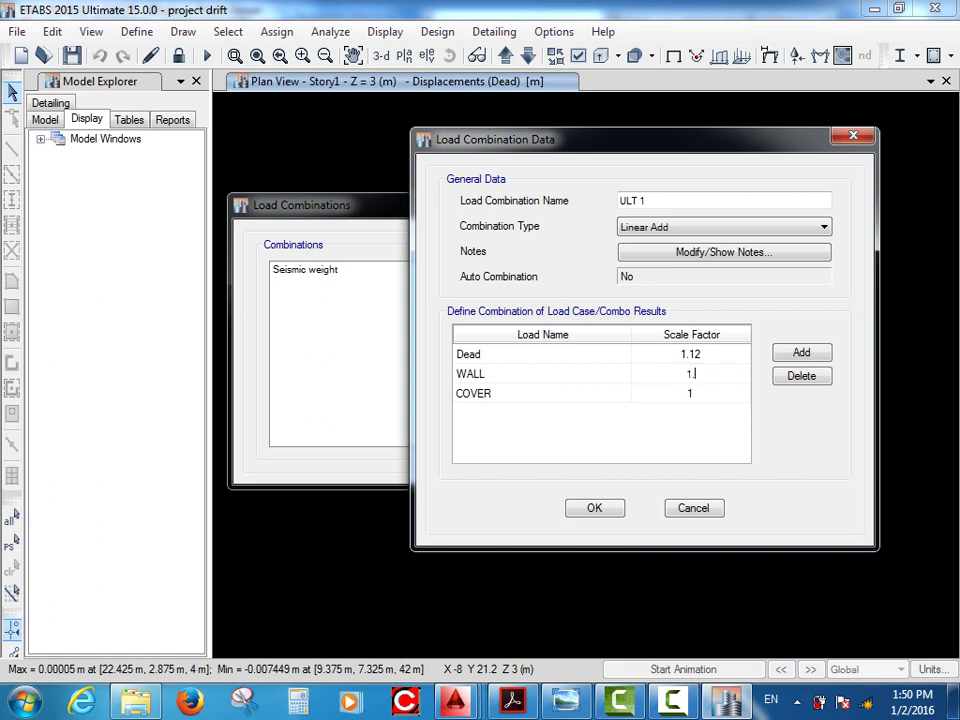
click(690, 393)
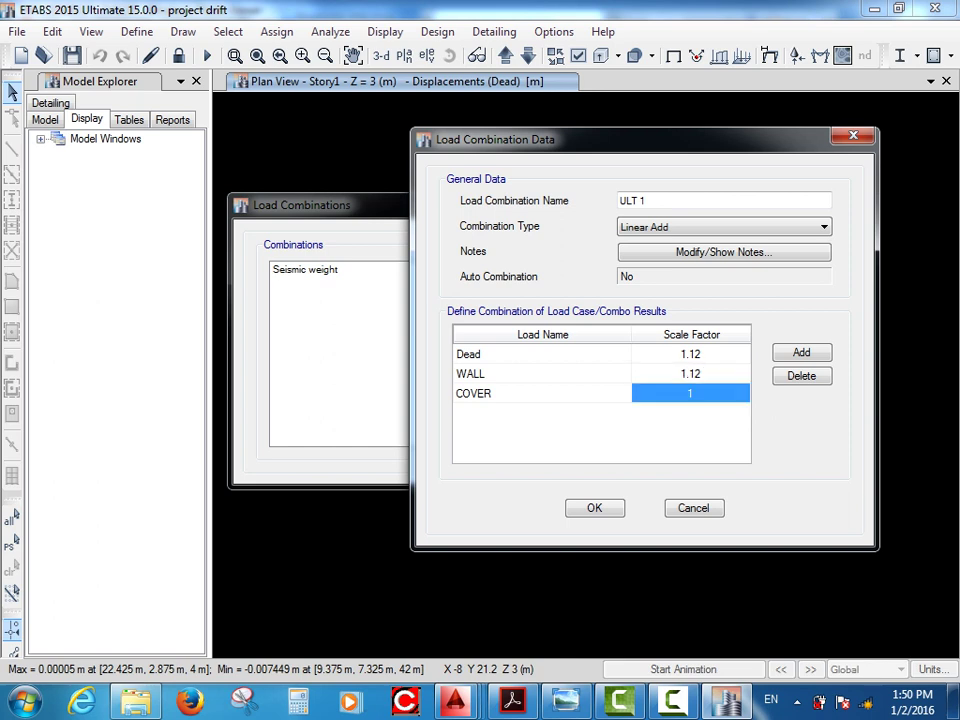
text(1.12)
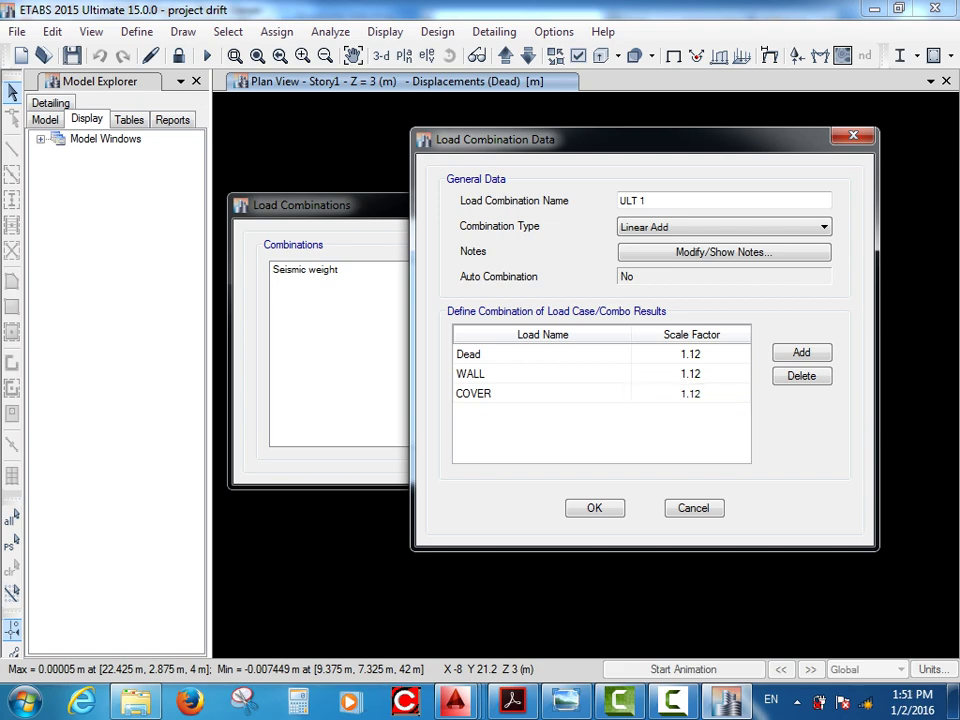
Add the Live load to ULT 1 with a scale factor of 0.25
click(801, 352)
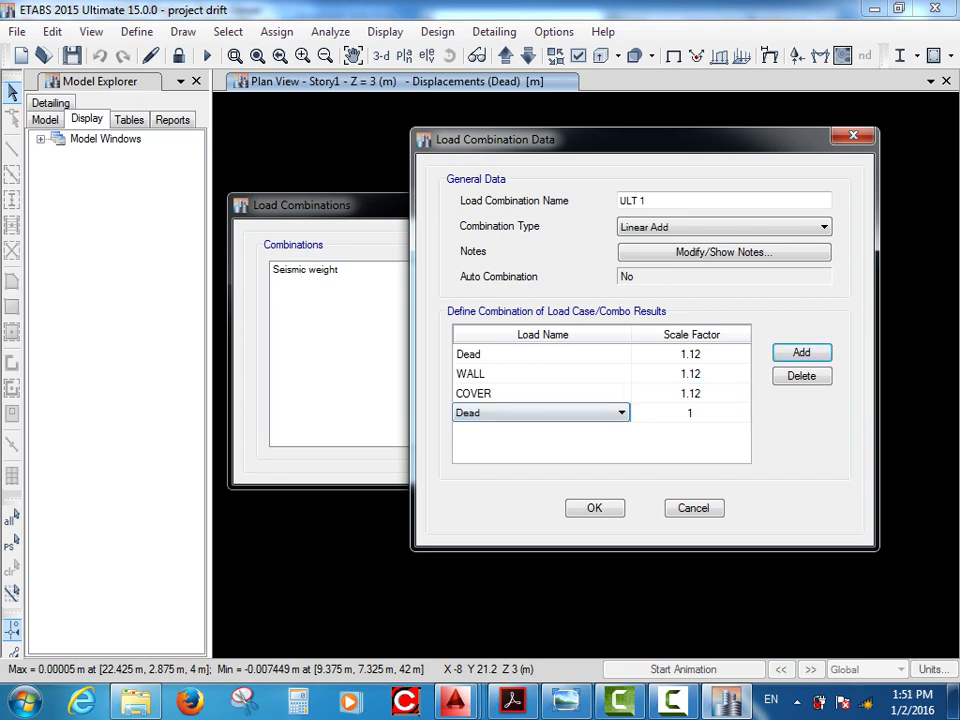
click(540, 412)
key(Down)
key(Down)
key(Down)
key(Return)
key(Tab)
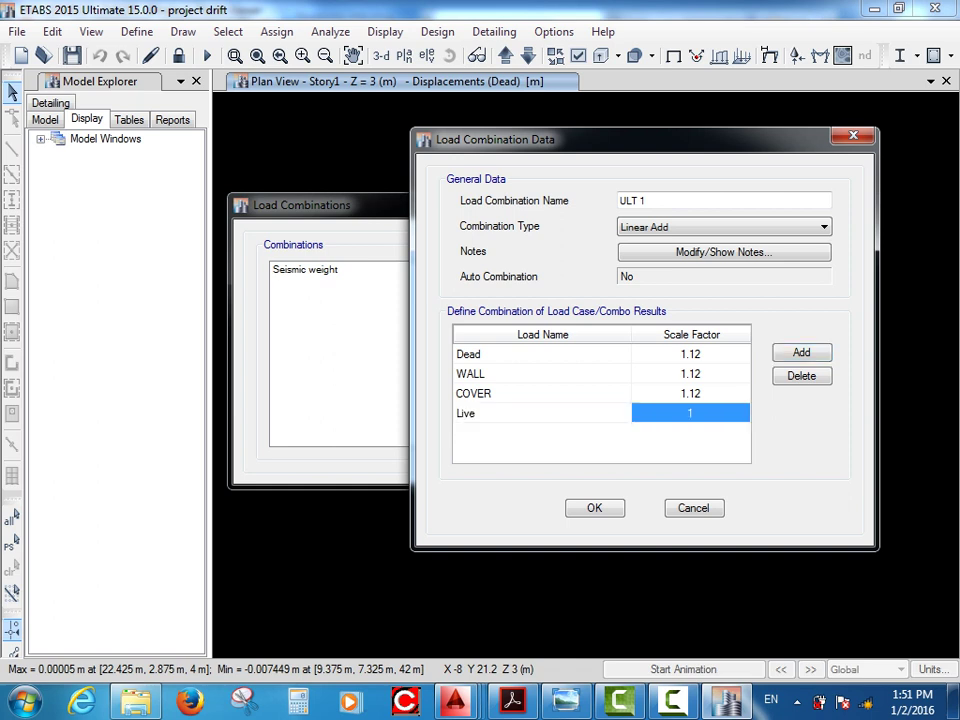
text(0.25)
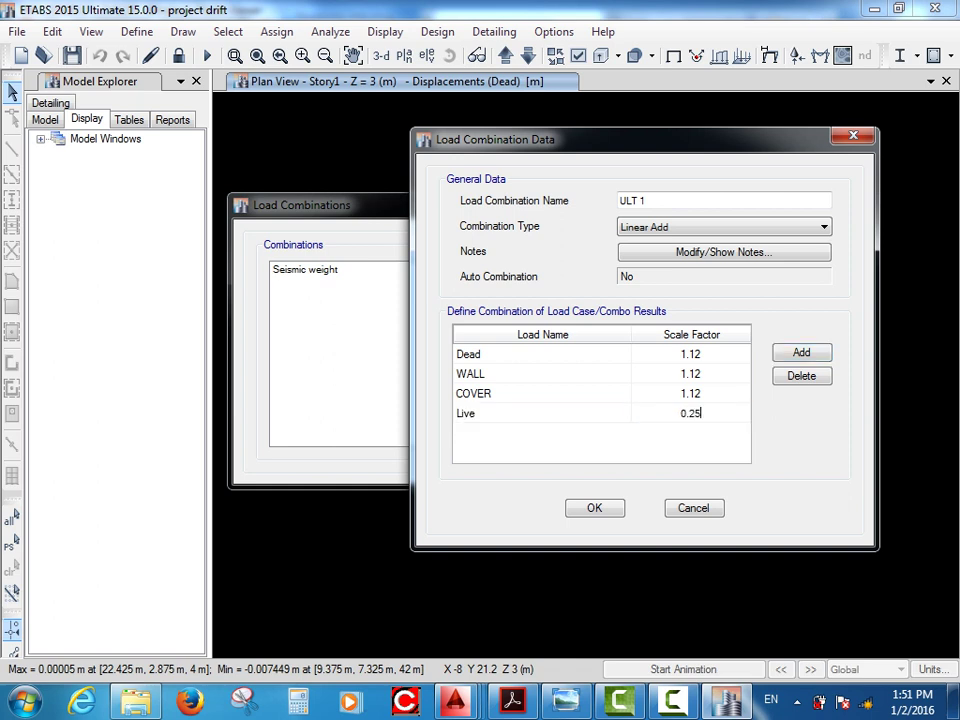
key(Return)
Add the RESPONSE X load case to ULT 1 with a scale factor of 1
key(Tab)
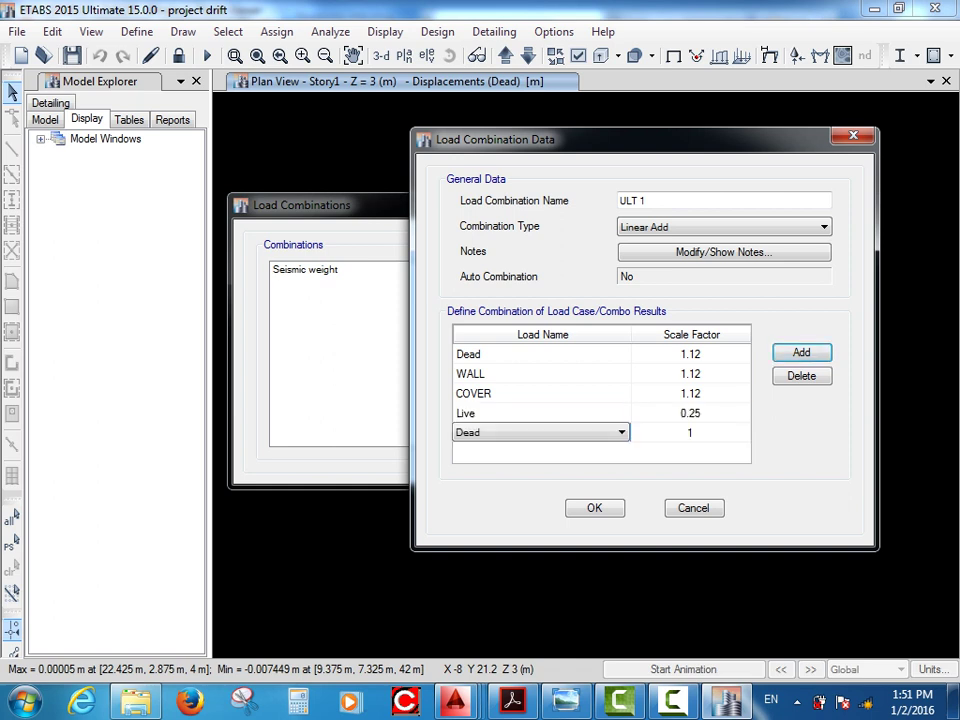
click(621, 432)
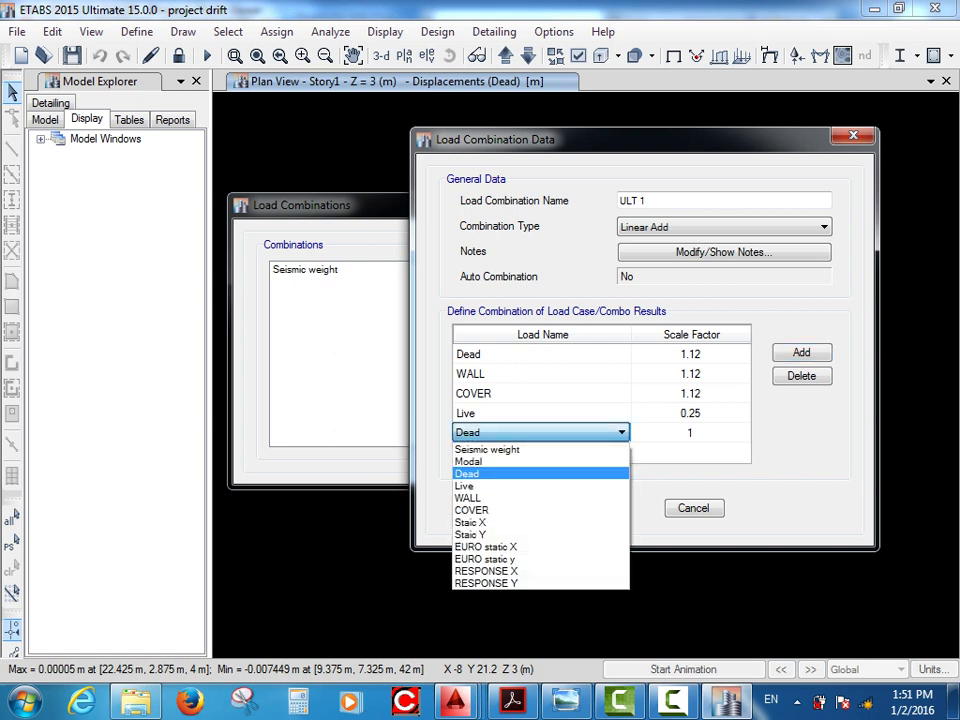
click(540, 570)
key(Return)
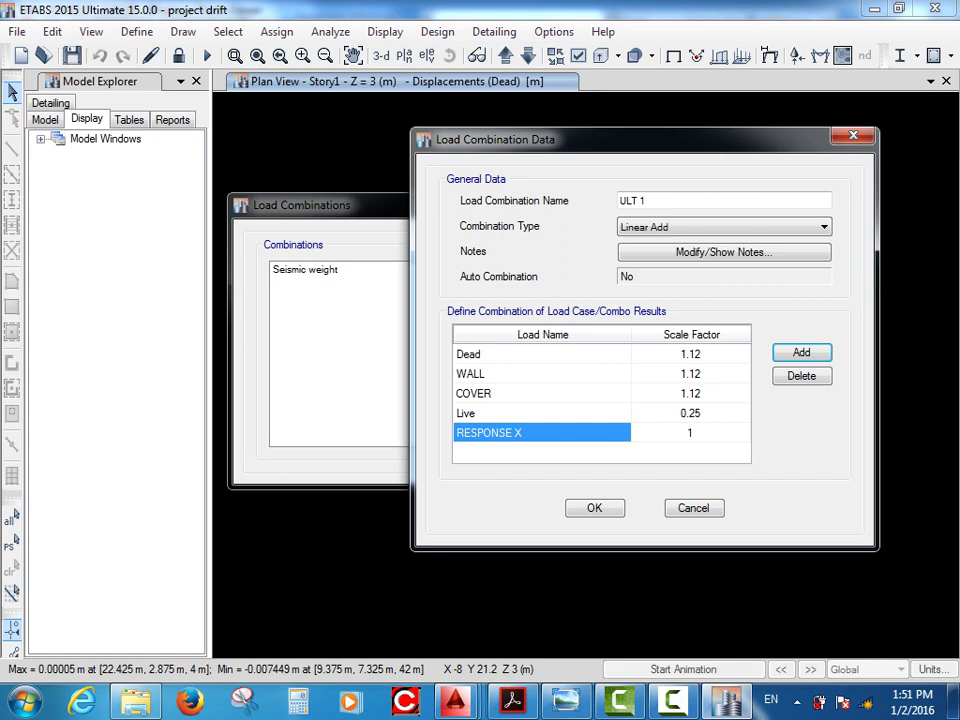
Add RESPONSE Y to ULT 1 with a scale factor of 0.33 and save the combination
key(Return)
key(alt+Down)
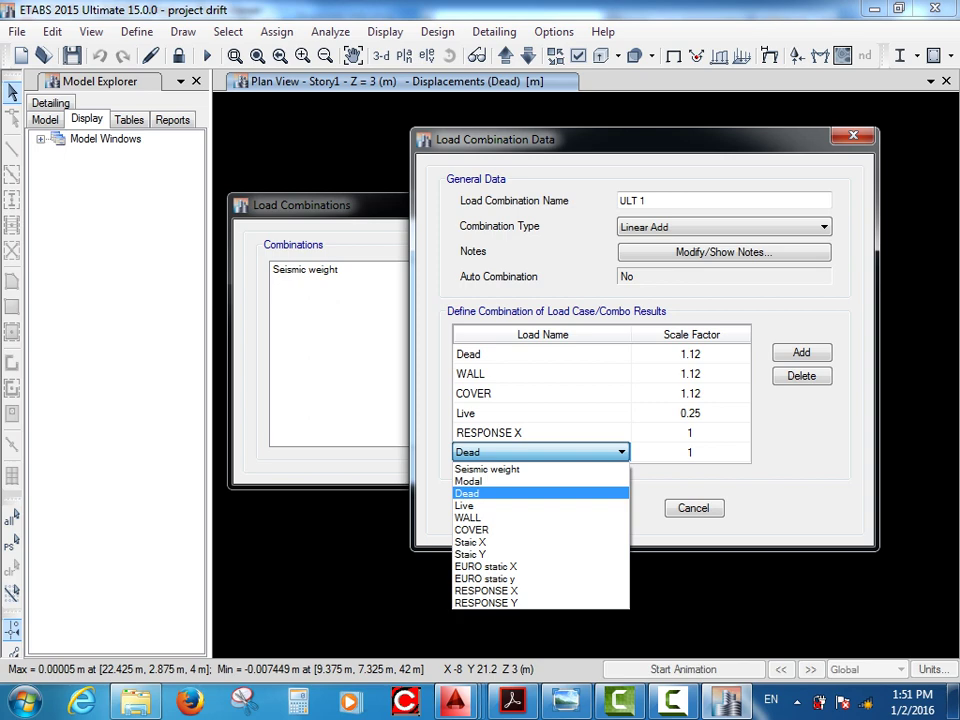
key(Down)
key(Down)
key(Down)
key(Down)
key(Down)
key(Down)
key(Down)
key(Down)
key(Down)
key(Return)
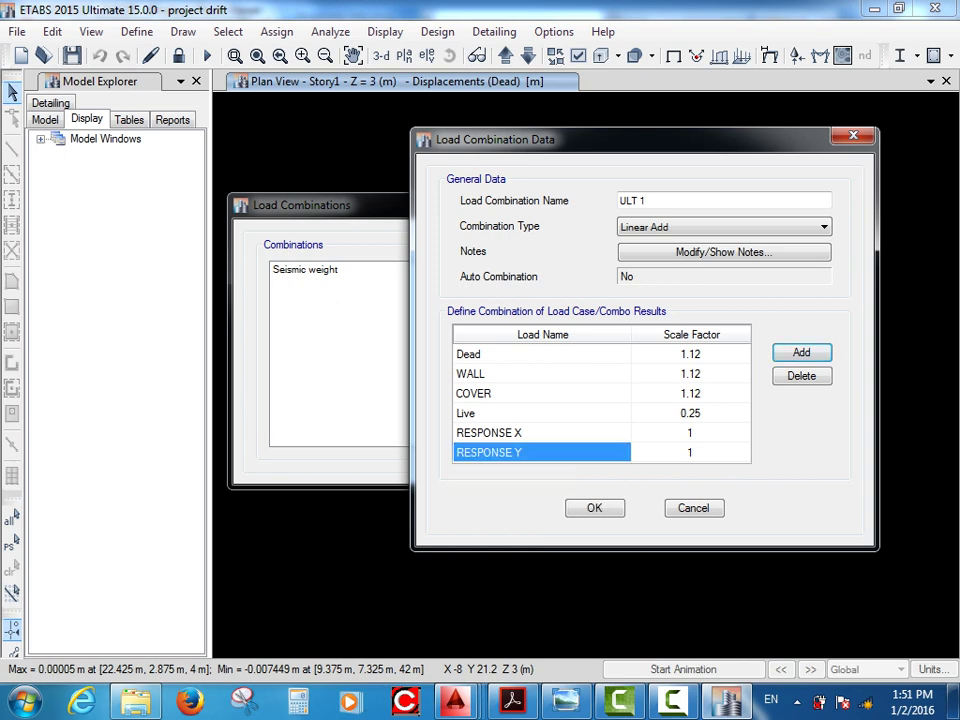
text(0.33)
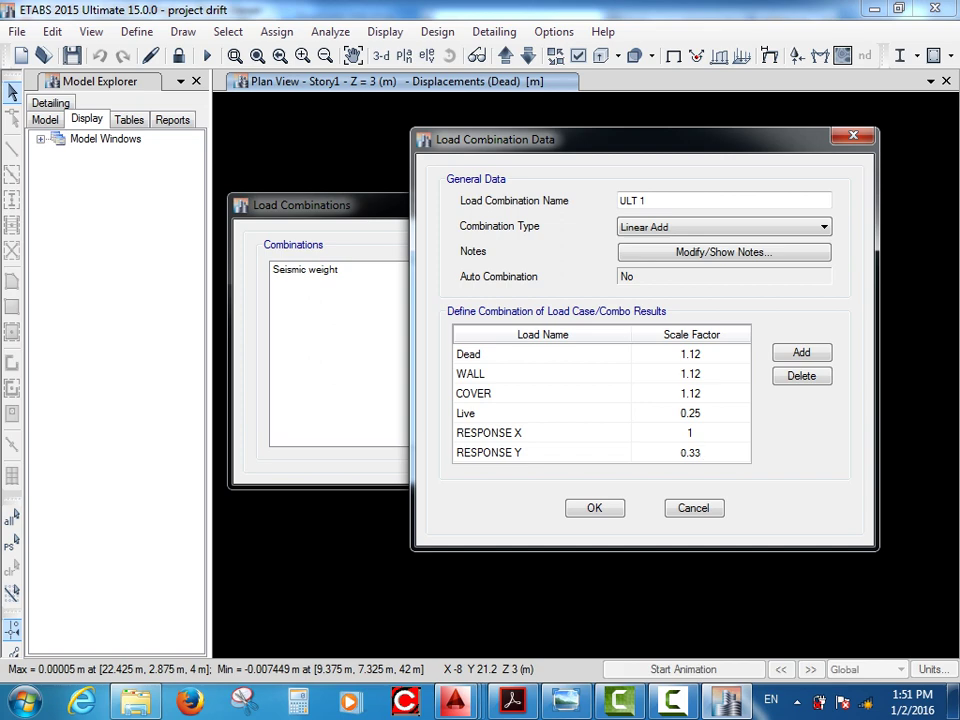
click(594, 508)
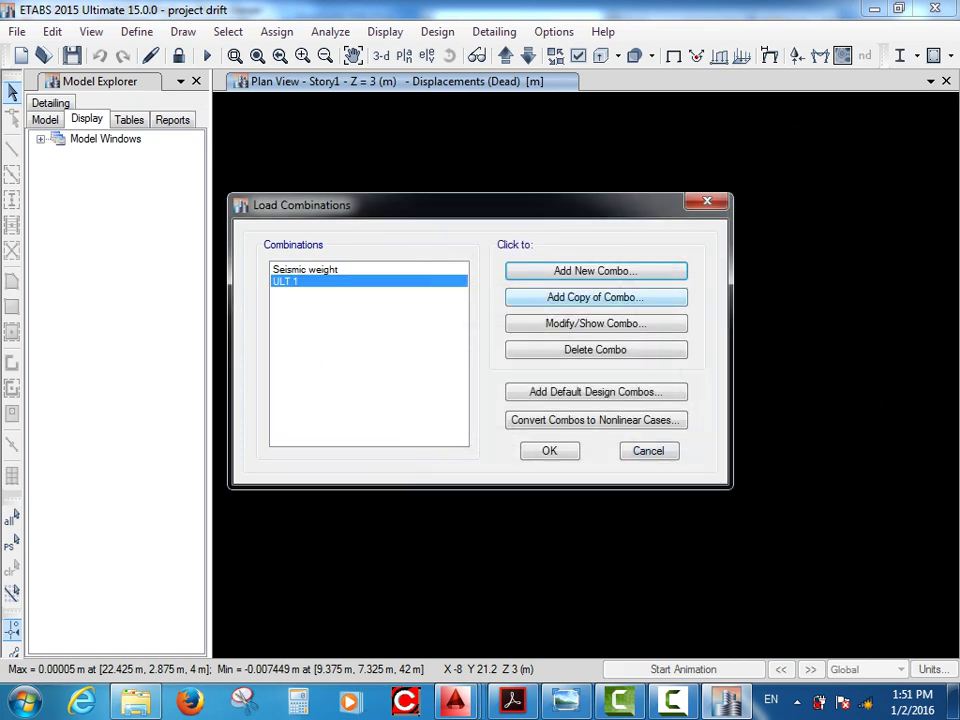
Make a copy of the ULT 1 combination and name it ULT 2
click(598, 296)
drag(480, 141, 675, 129)
click(685, 190)
key(BackSpace)
key(BackSpace)
key(BackSpace)
text(2)
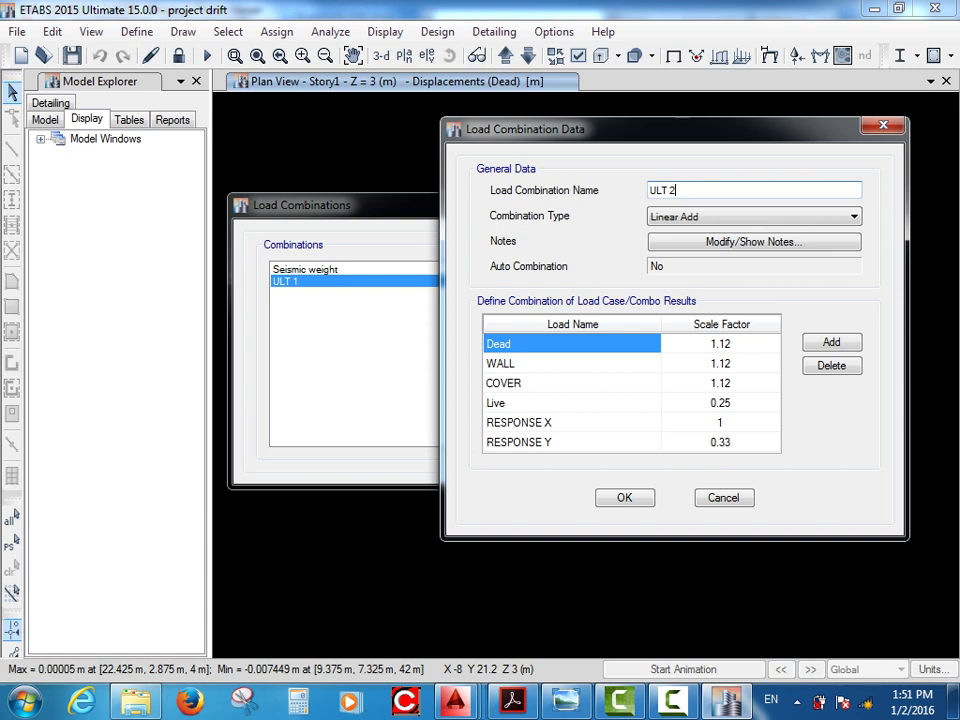
Swap the response cases in ULT 2 so RESPONSE Y has factor 1 and RESPONSE X 0.33, and save it
click(720, 422)
click(570, 422)
click(651, 422)
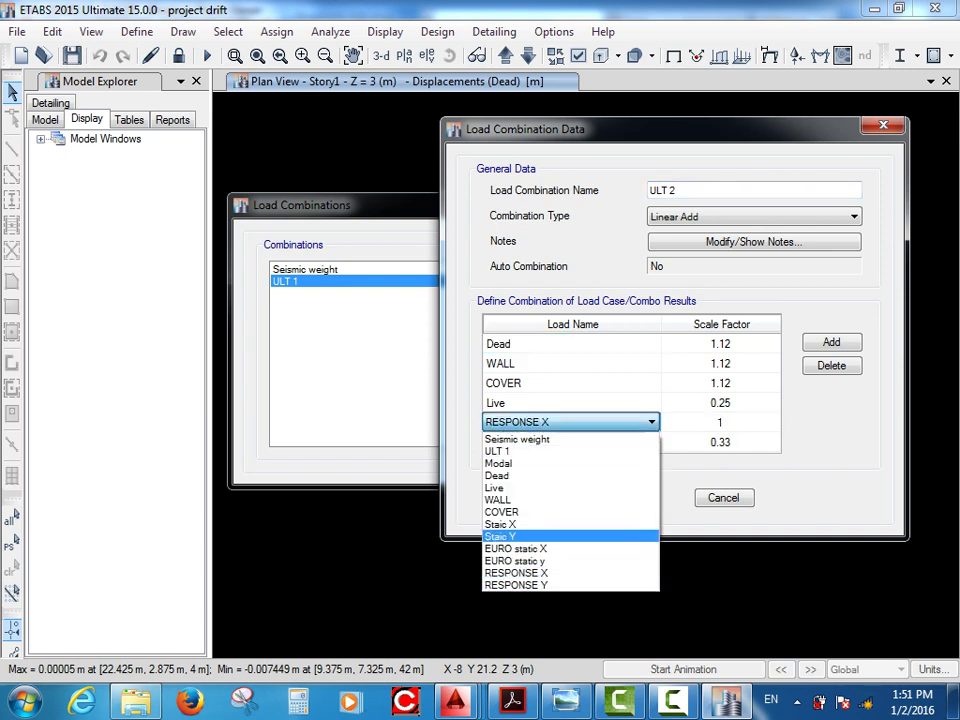
click(517, 585)
click(570, 441)
click(651, 441)
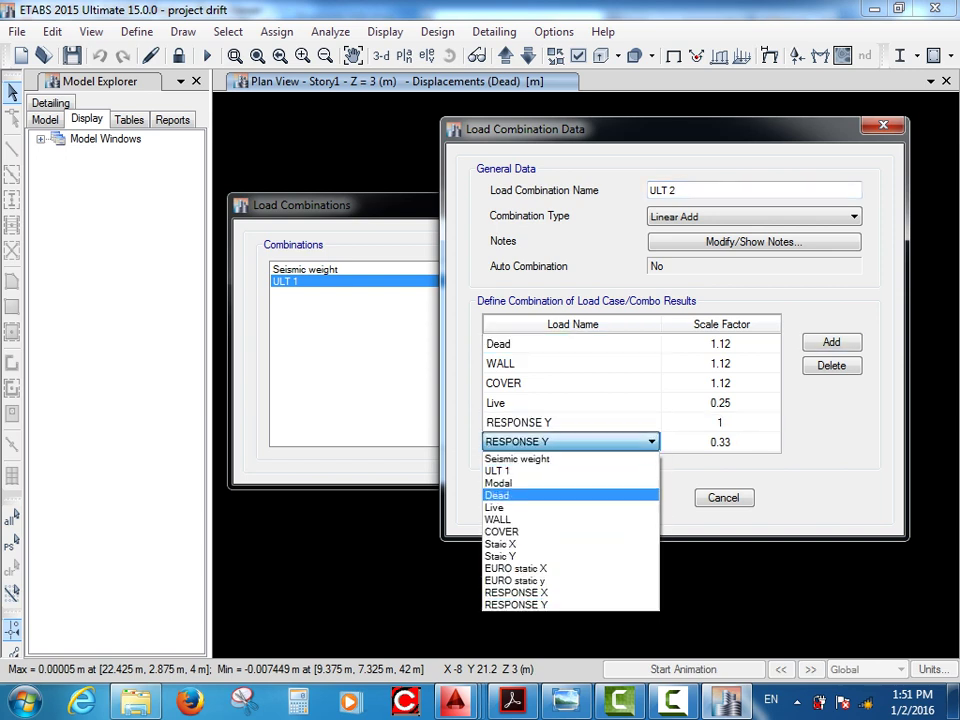
click(516, 592)
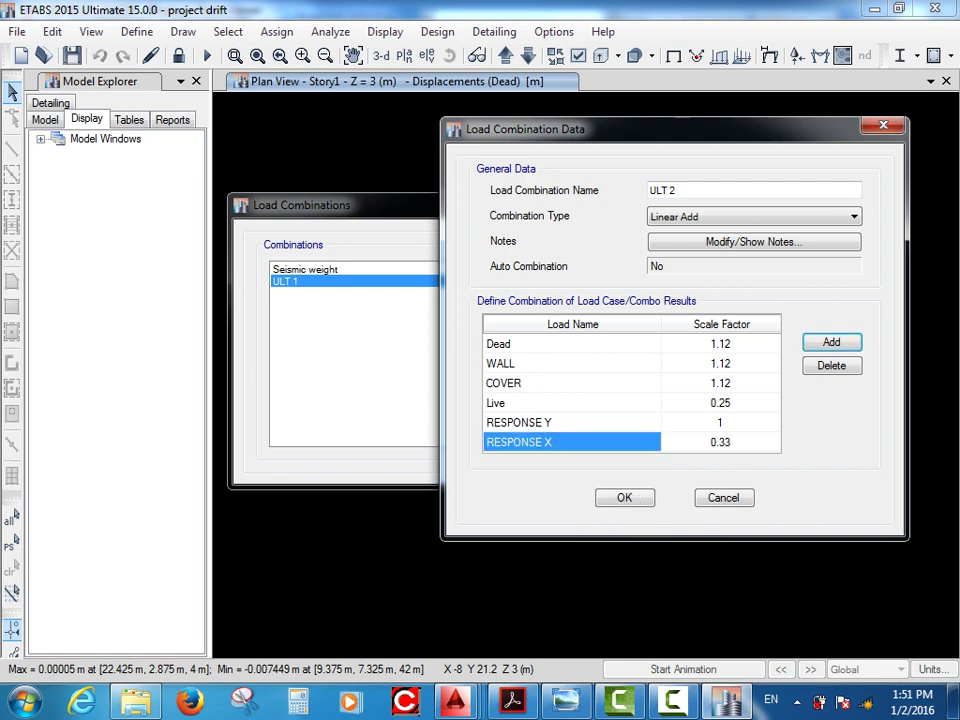
click(624, 497)
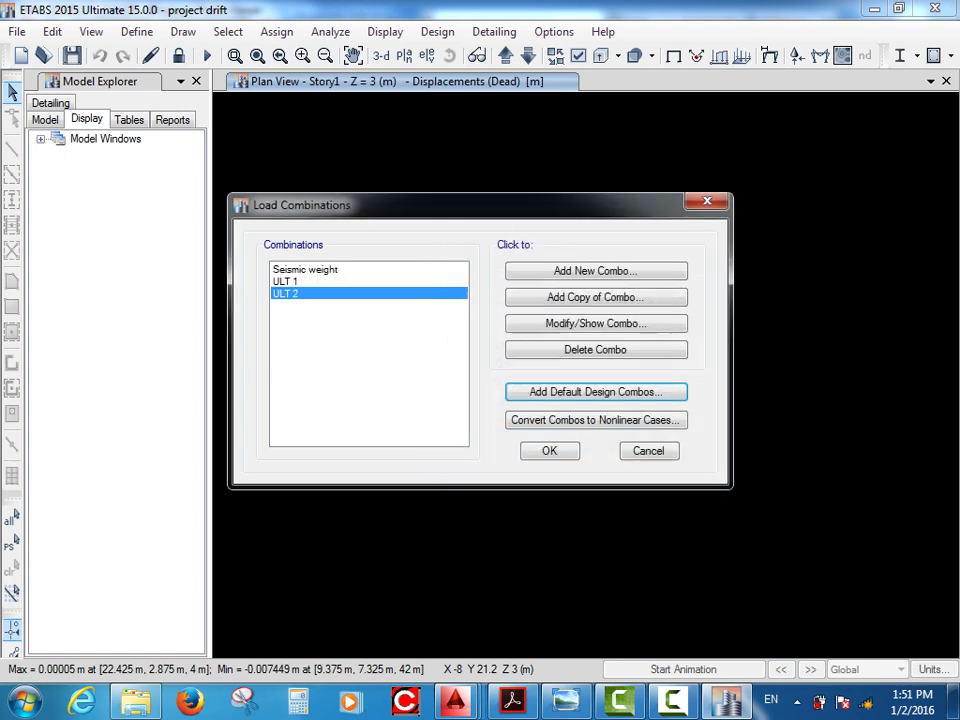
Make a copy of the ULT 2 combination and name it ULT 3
click(591, 297)
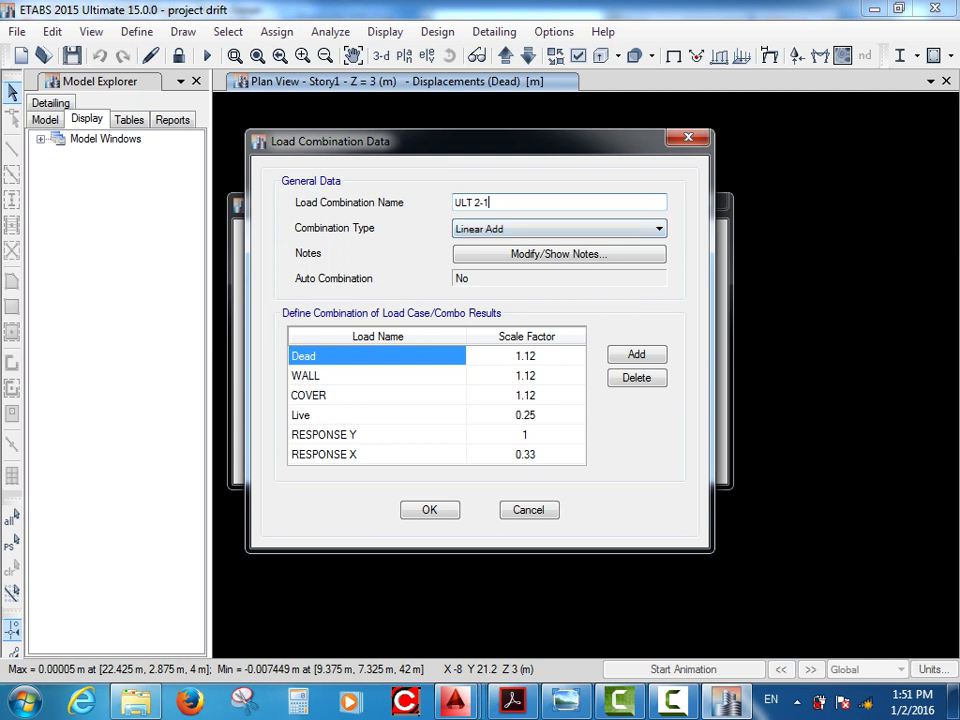
key(BackSpace)
key(BackSpace)
key(BackSpace)
key(BackSpace)
text(4)
key(BackSpace)
key(BackSpace)
text(3)
drag(470, 141, 674, 123)
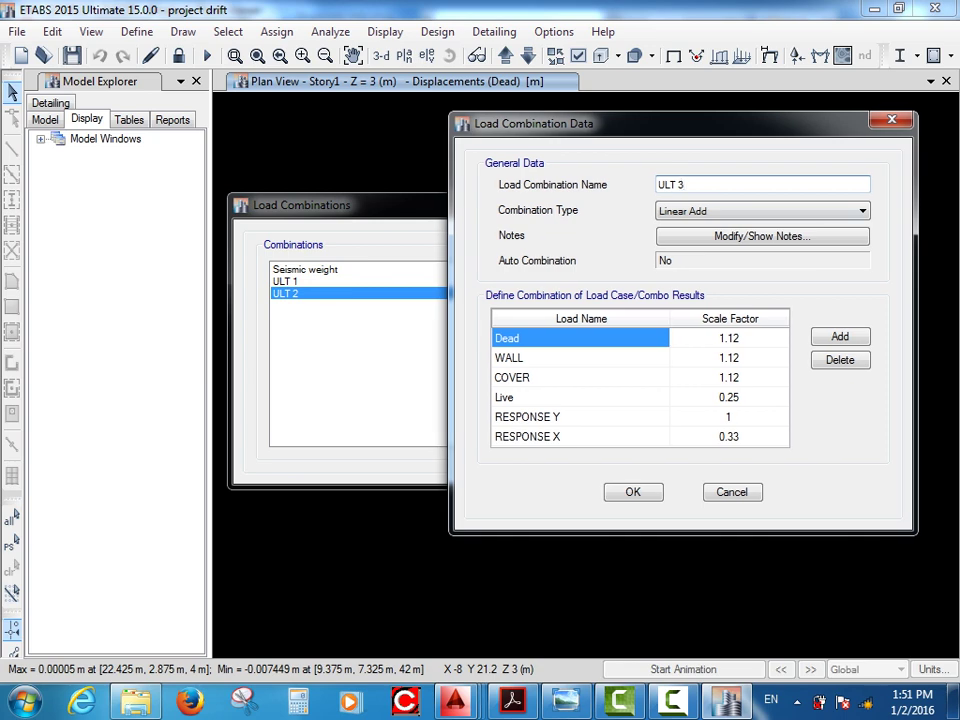
Set the Dead, WALL and COVER scale factors in ULT 3 to 0.9 and remove the Live load
click(729, 357)
click(729, 338)
text(0.9)
key(Return)
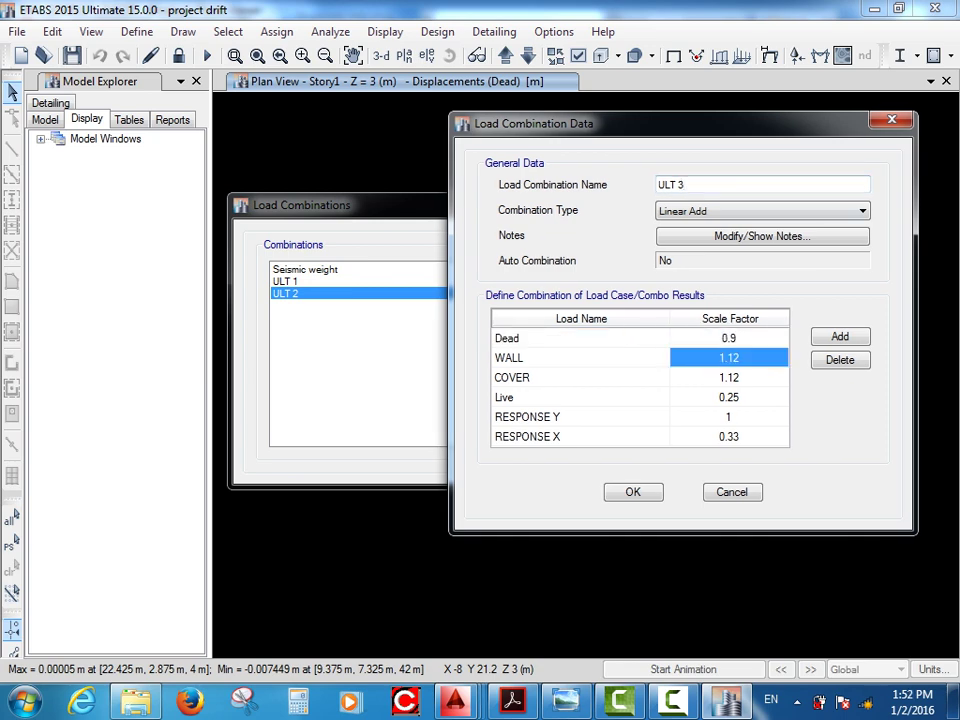
text(0.9)
key(Return)
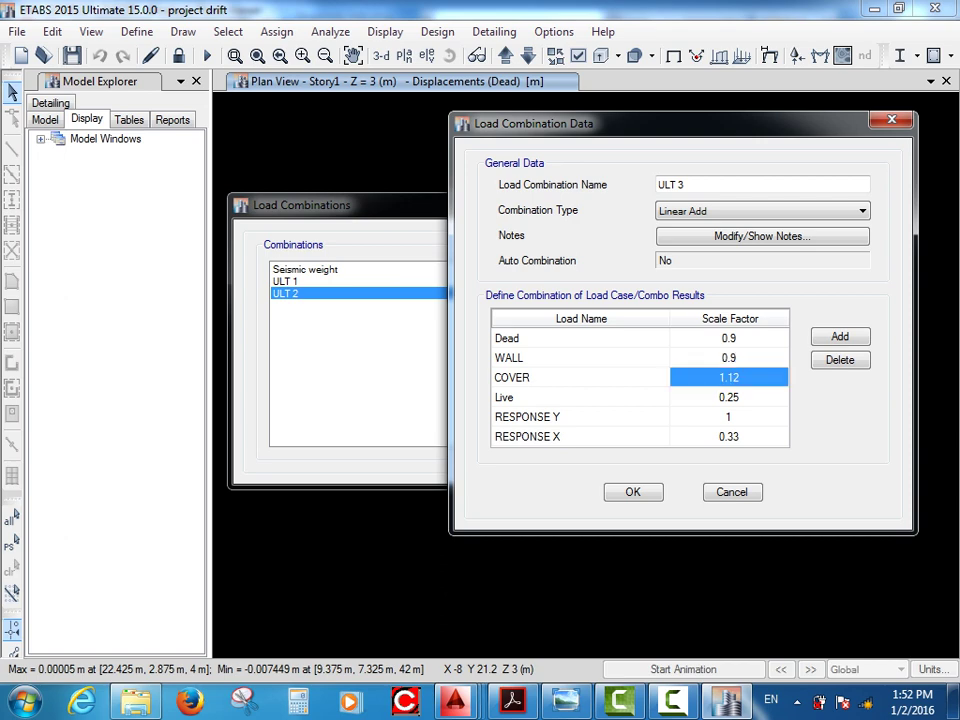
text(0.9)
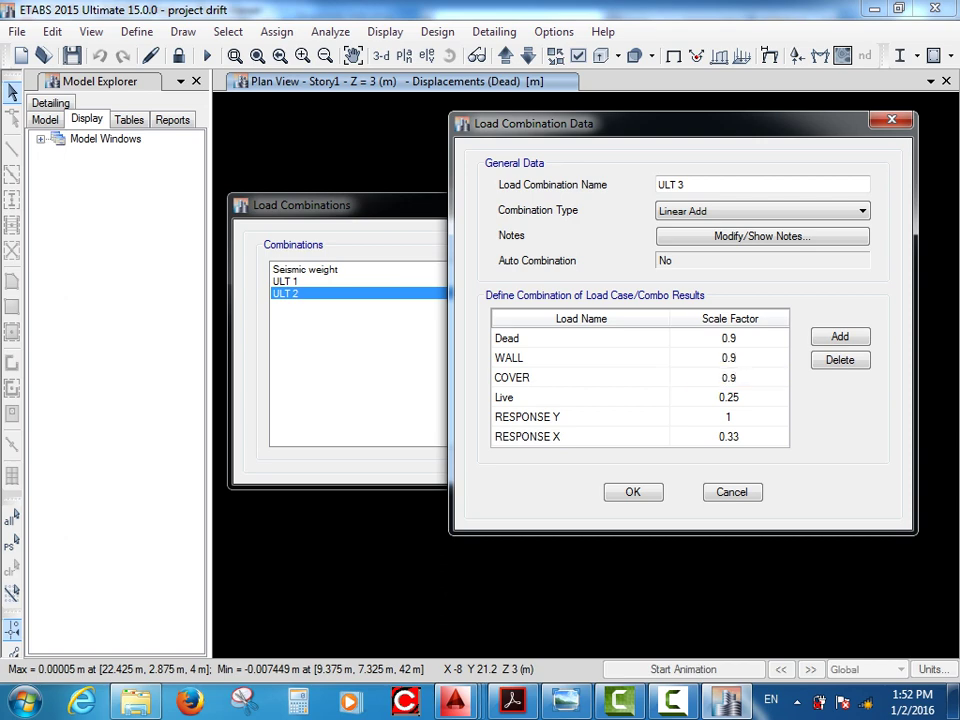
key(Tab)
click(840, 360)
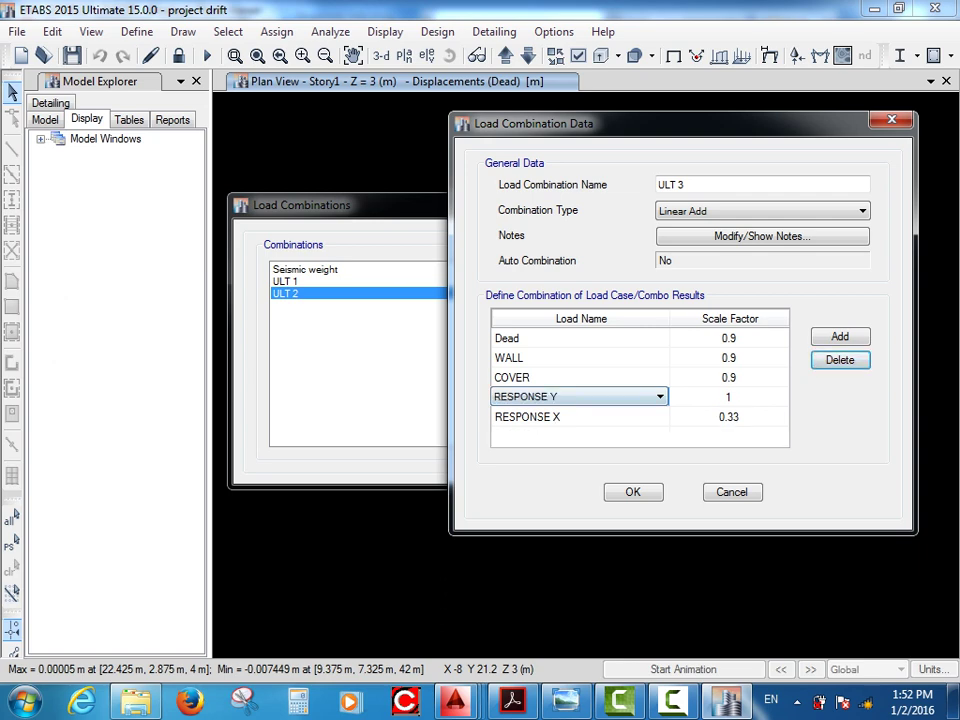
Swap the response cases in ULT 3 so RESPONSE X has factor 1 and RESPONSE Y 0.33, and save it
click(580, 396)
click(578, 559)
click(580, 416)
click(580, 416)
click(578, 591)
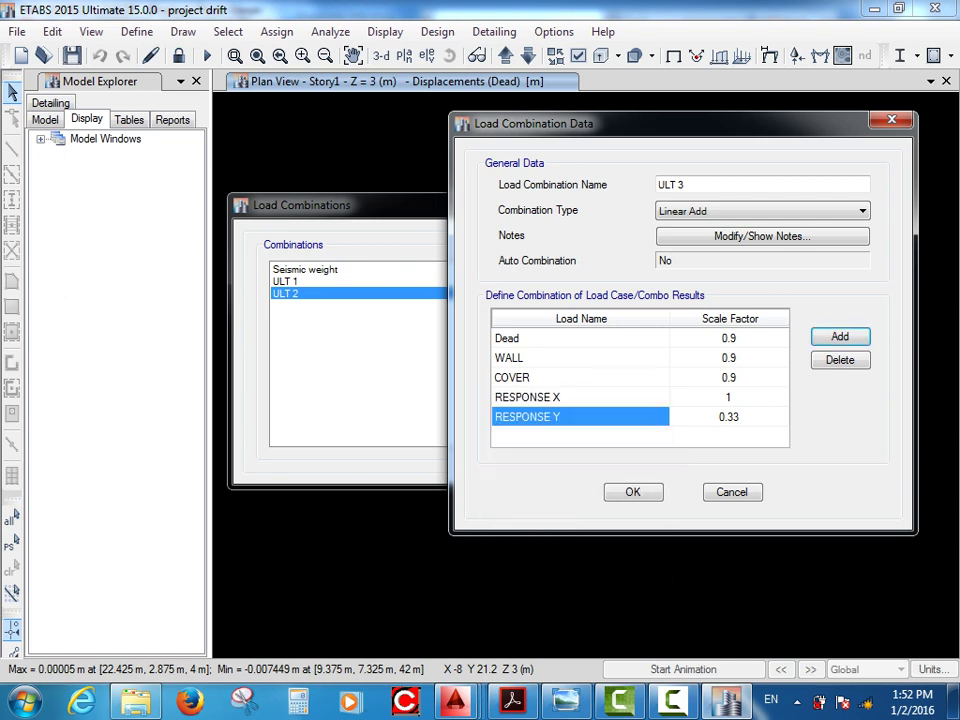
click(633, 491)
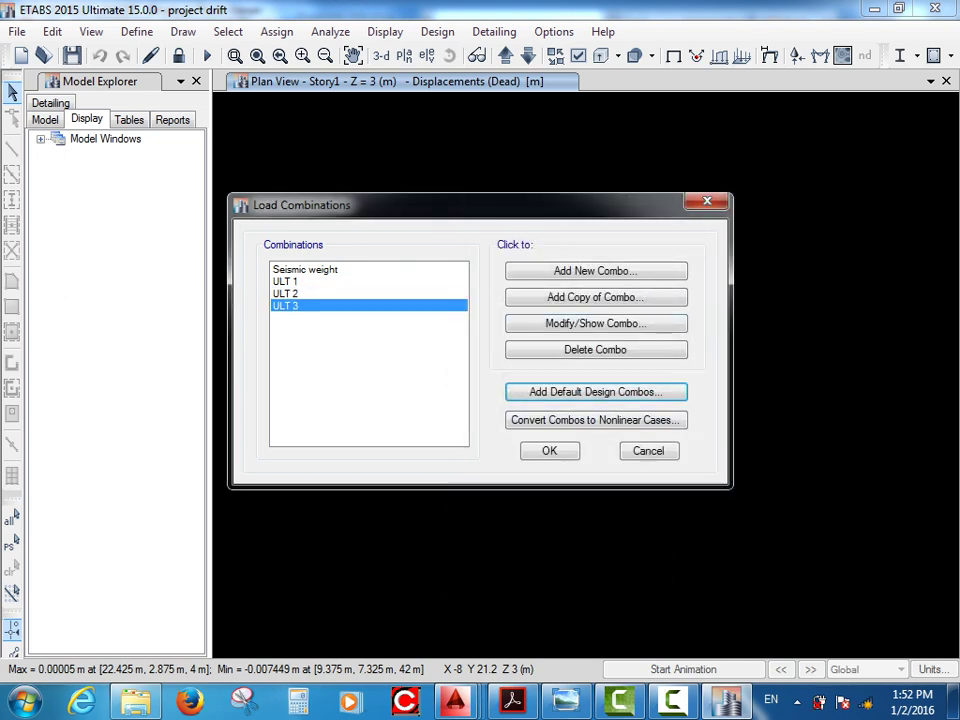
Make a copy of the ULT 3 combination and name it ULT 4
click(568, 297)
drag(480, 141, 626, 121)
click(635, 182)
key(BackSpace)
key(BackSpace)
key(BackSpace)
text(4)
Swap the response cases in ULT 4 so RESPONSE Y has factor 1 and RESPONSE X 0.33, and save it
click(520, 394)
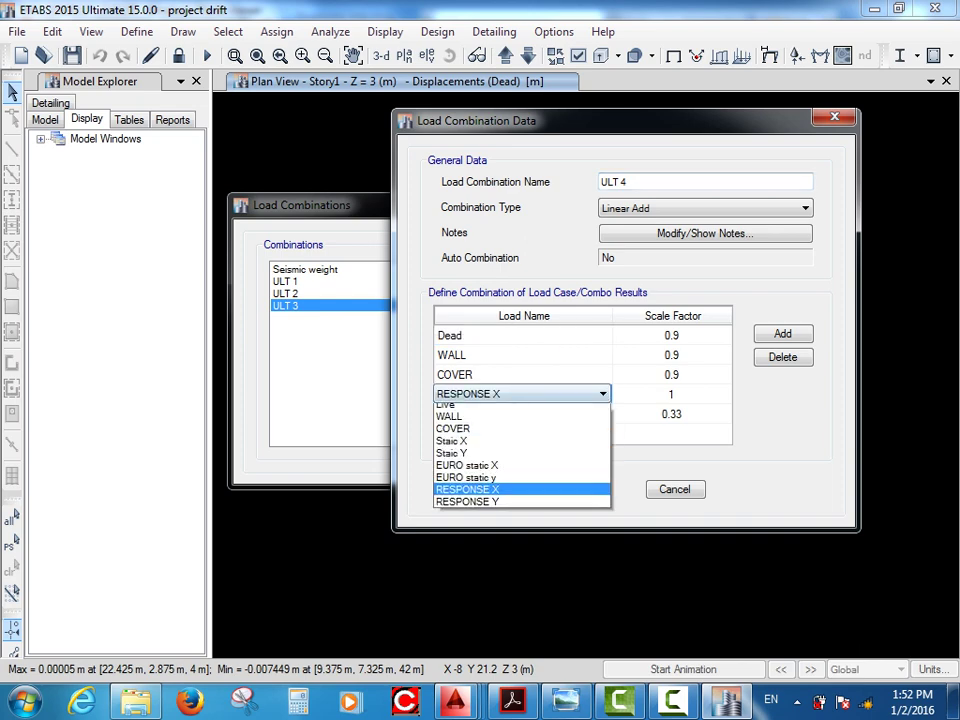
click(467, 581)
click(520, 414)
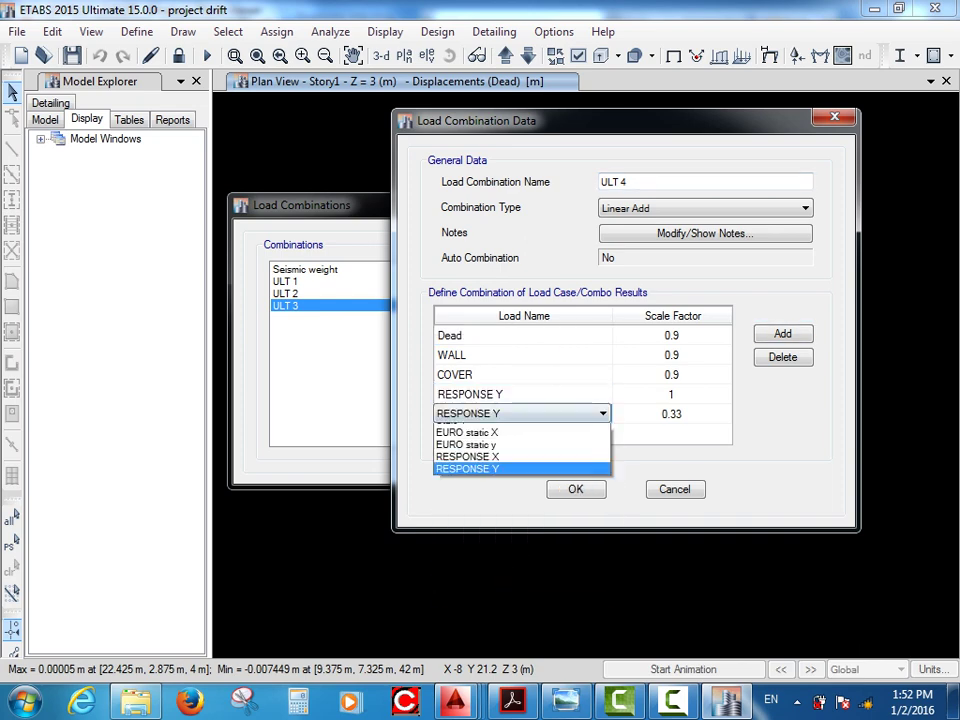
click(467, 587)
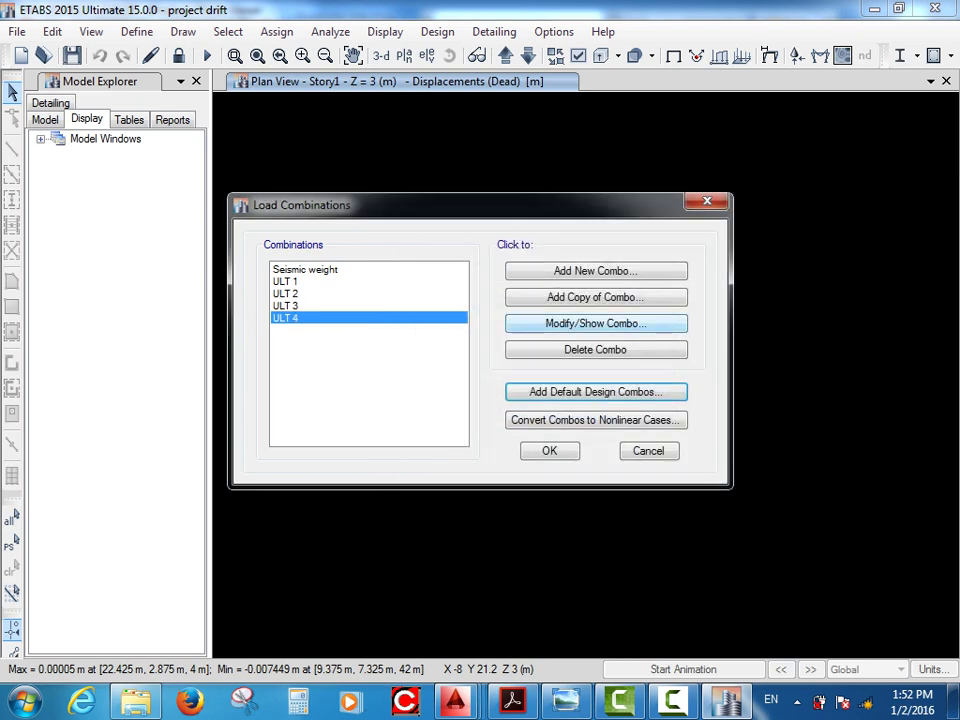
Create a new load combination named ULT 5 with the Dead scale factor set to 1.4
click(592, 271)
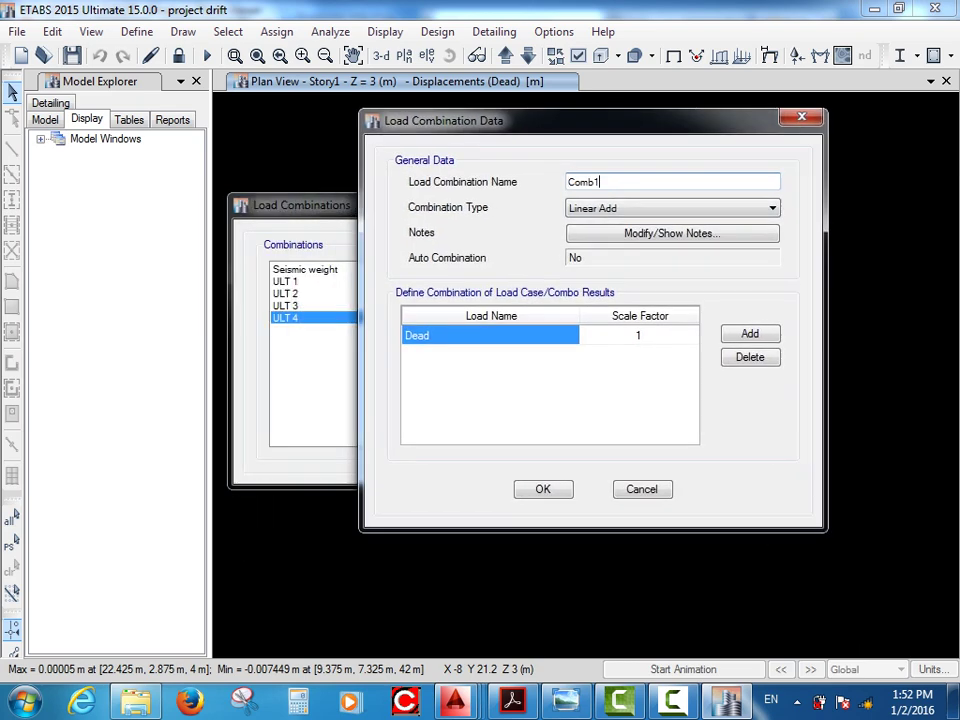
text(ULT 5)
drag(590, 120, 641, 130)
click(690, 345)
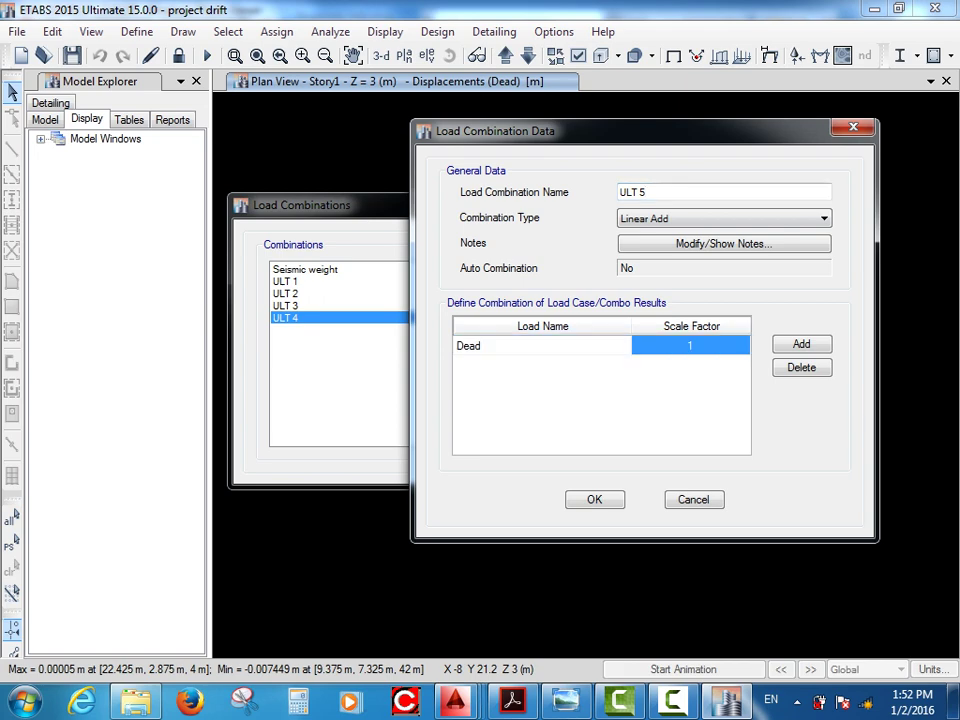
text(1.4)
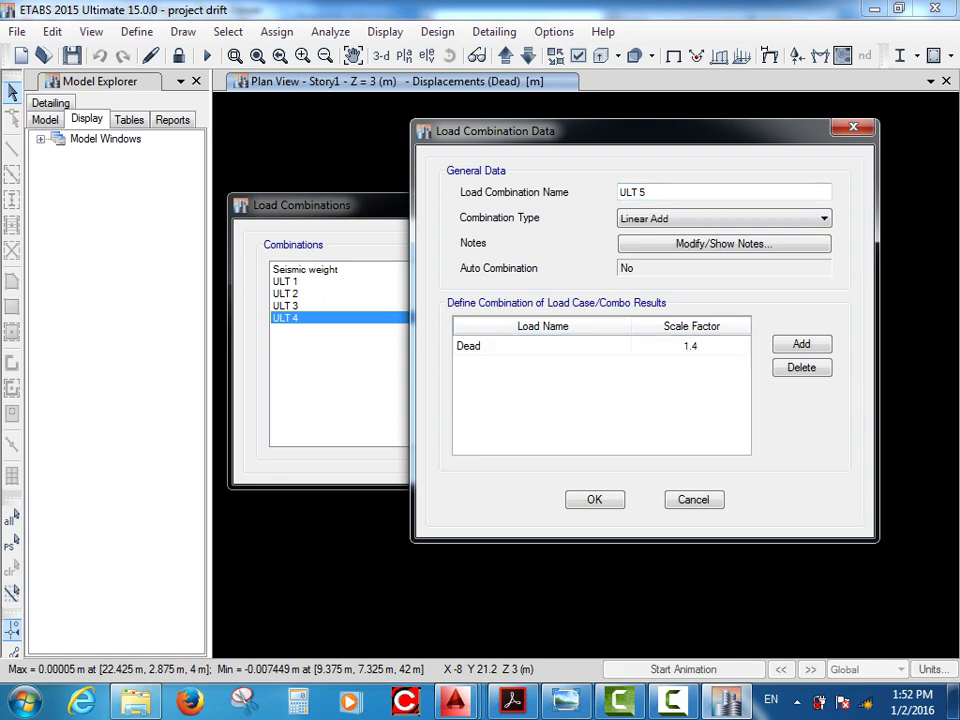
key(Tab)
Add the WALL, COVER and Live load cases to the ULT 5 combination
click(801, 343)
click(801, 343)
click(801, 343)
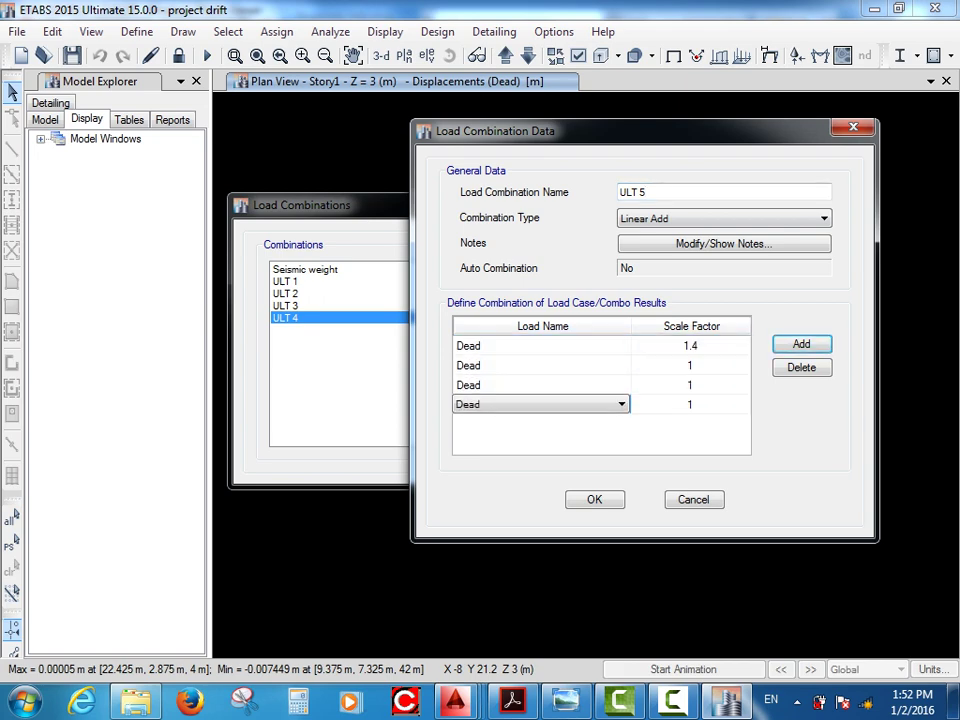
click(541, 365)
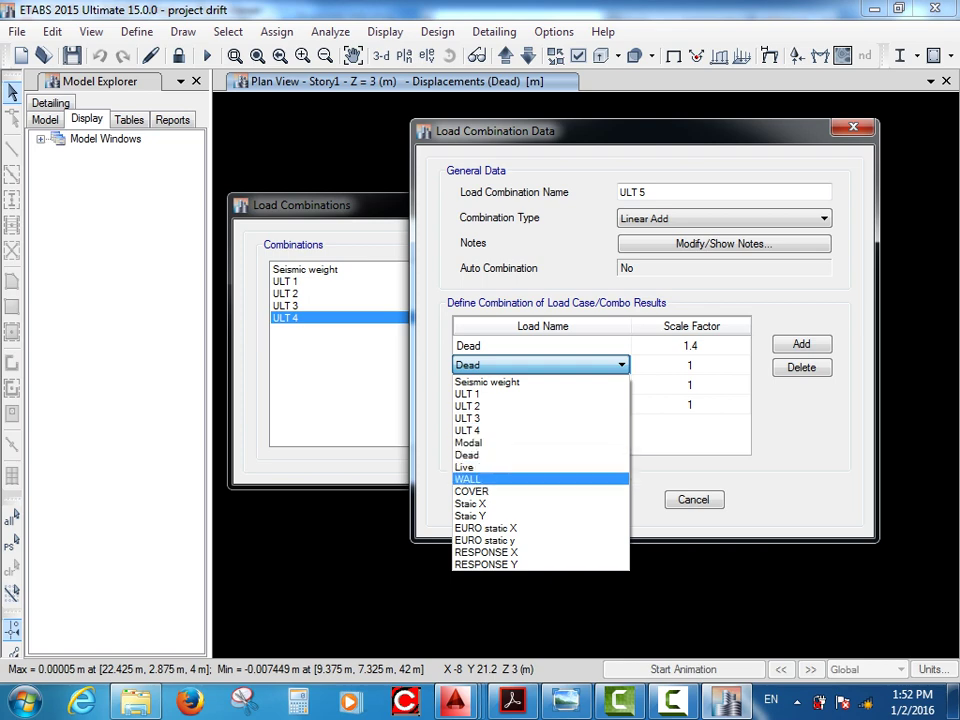
click(540, 479)
click(540, 385)
click(540, 511)
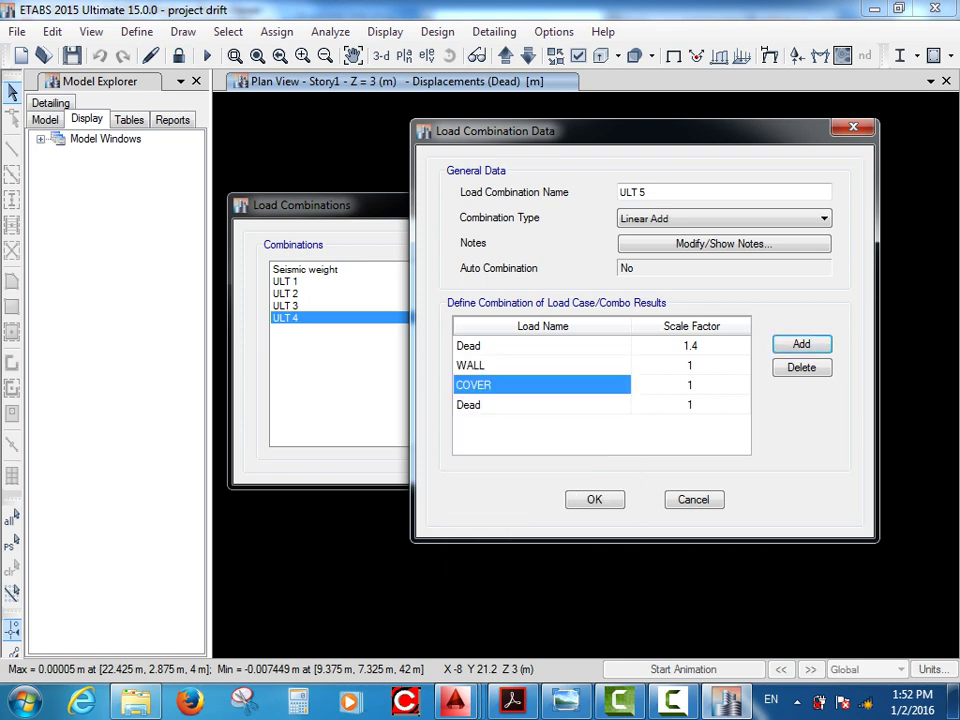
click(540, 404)
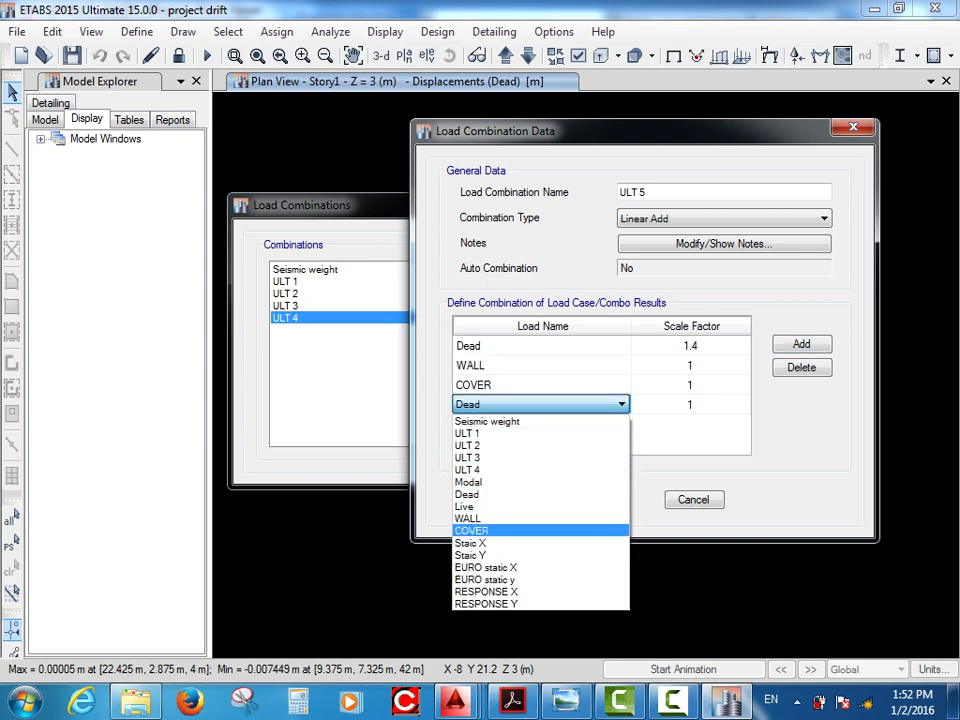
click(540, 506)
drag(640, 131, 706, 117)
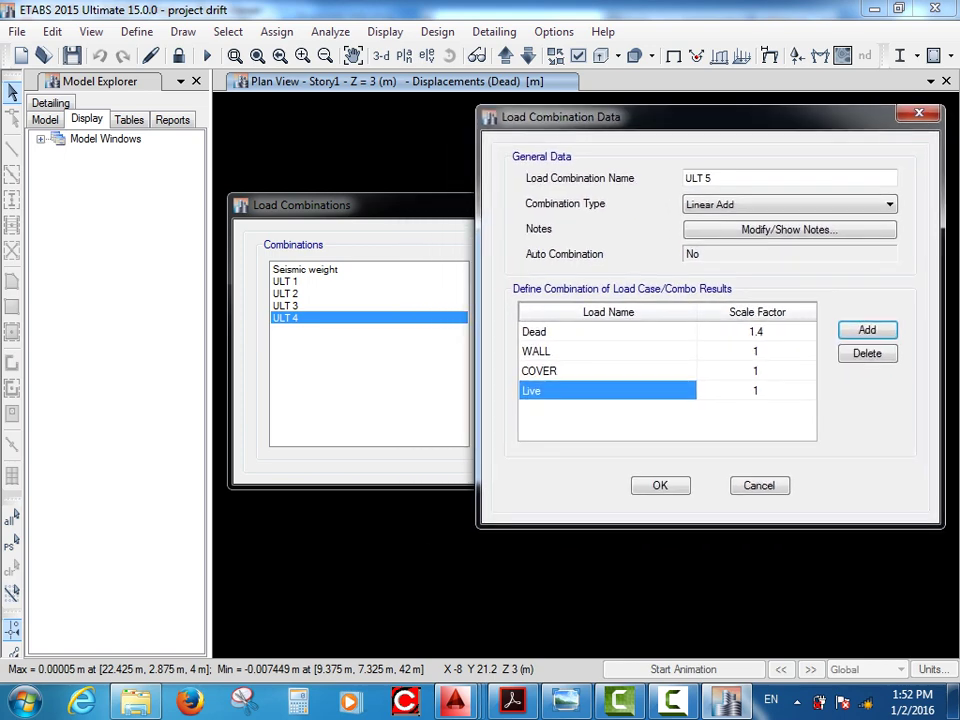
Set the ULT 5 scale factors to 1.4 for WALL and COVER and 1.6 for Live, and save the combination
click(755, 351)
click(755, 351)
text(.4)
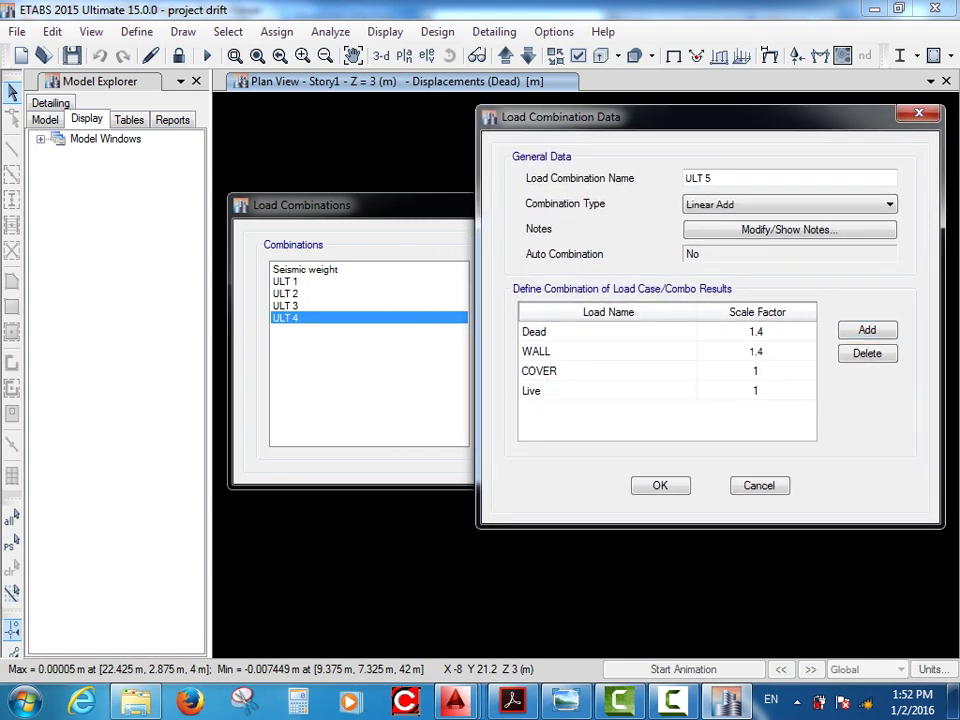
click(755, 371)
text(1.)
key(BackSpace)
text(.4)
click(755, 391)
text(1.6)
key(Return)
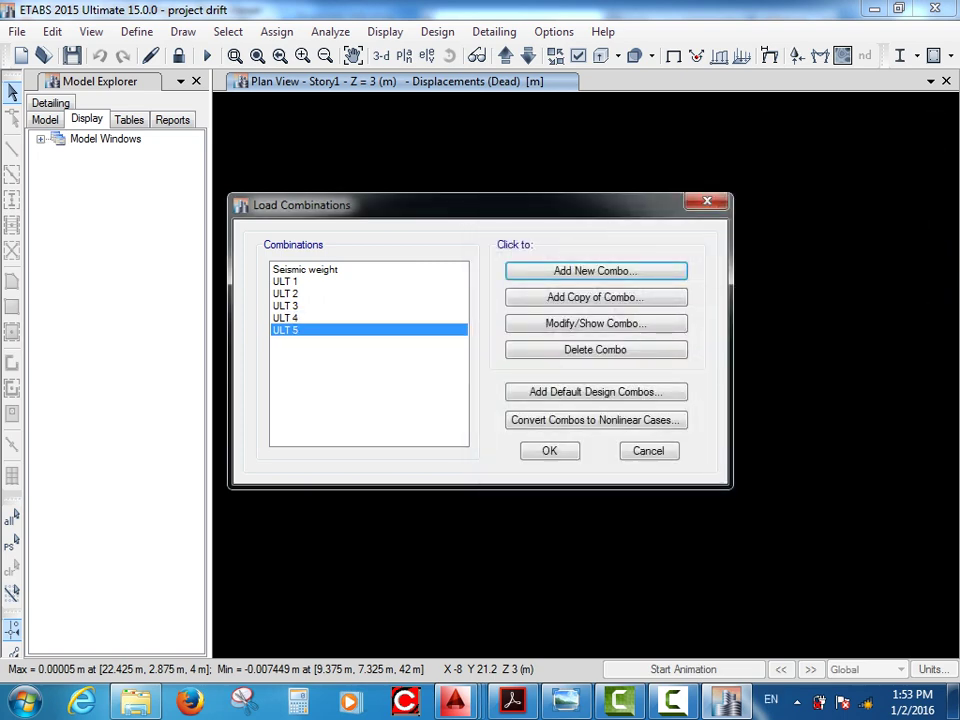
Create a new linear-add load combination named Working
click(595, 270)
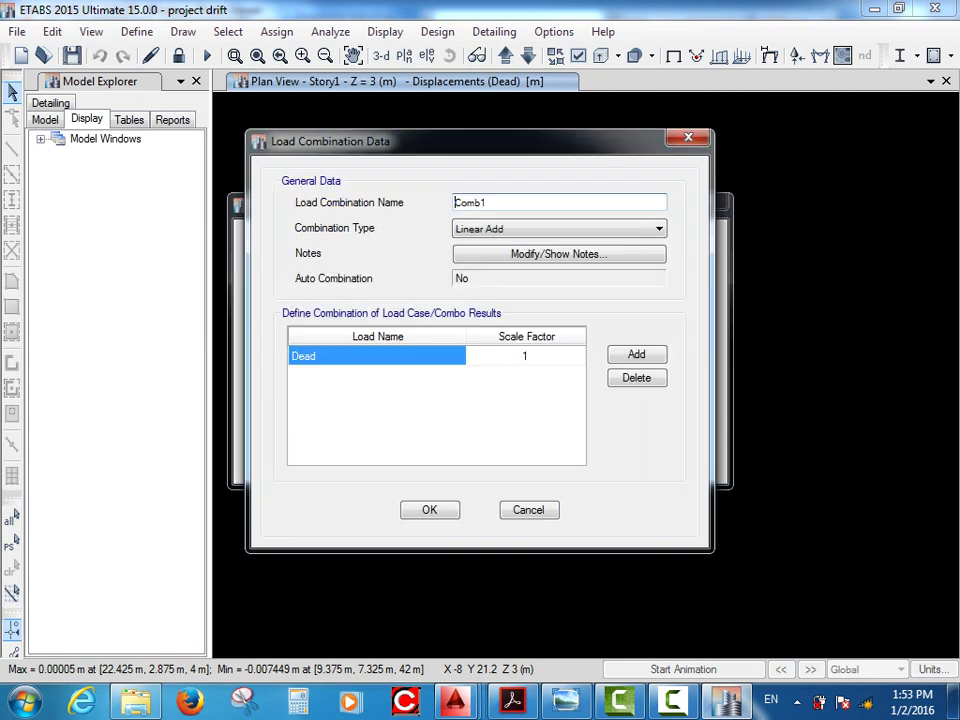
key(shift+End)
text(Wor)
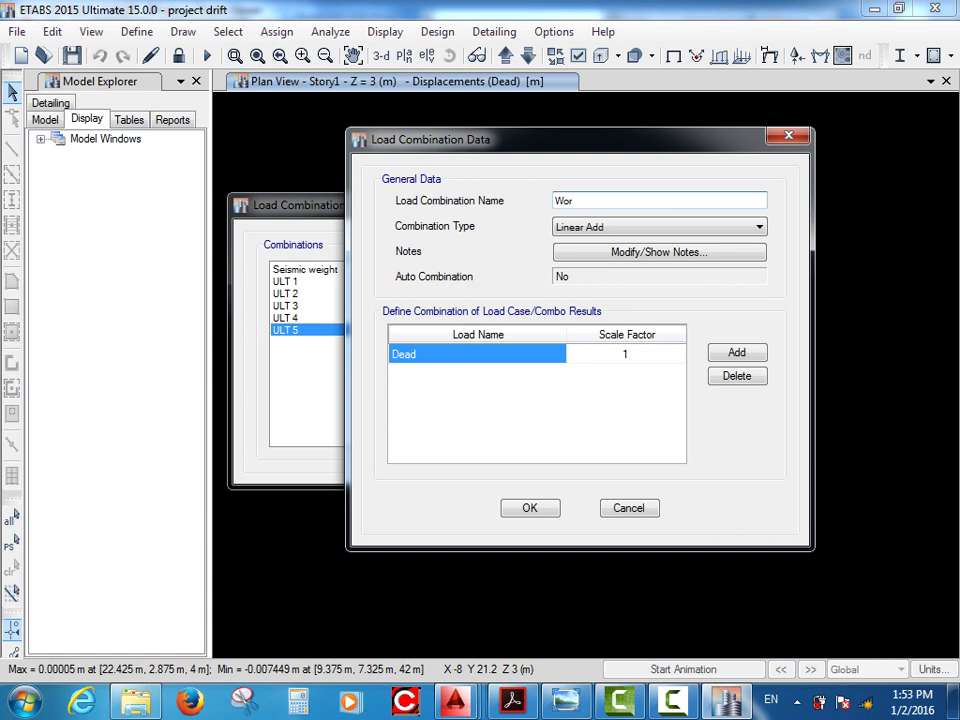
text(king)
drag(580, 139, 683, 140)
Add the WALL, COVER and Live load cases to the Working combination, each with scale factor 1
click(840, 353)
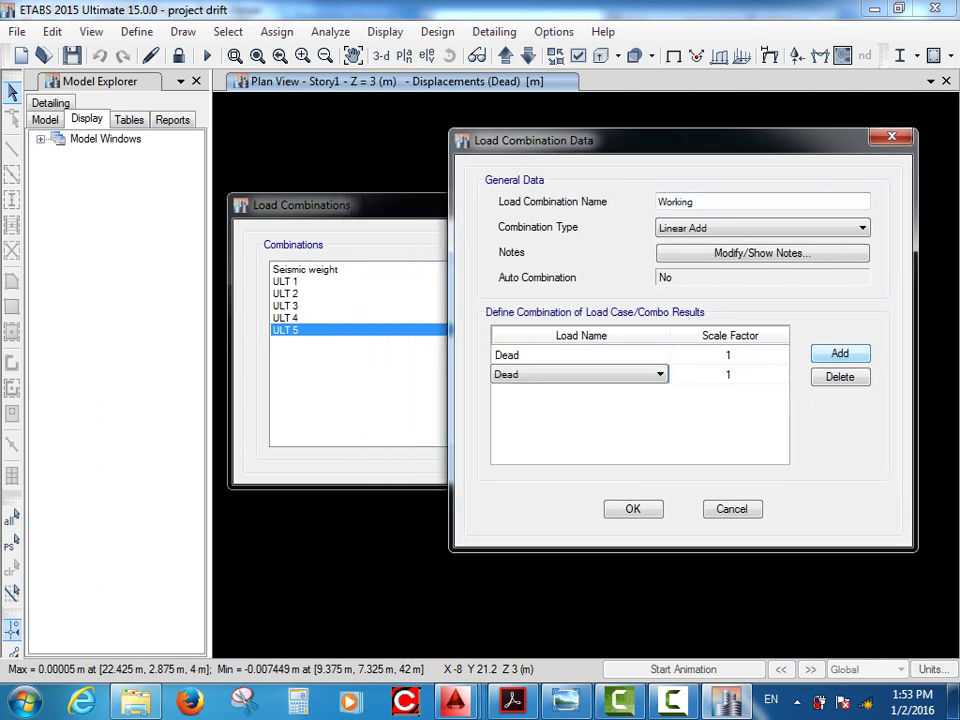
click(840, 353)
click(840, 353)
click(579, 374)
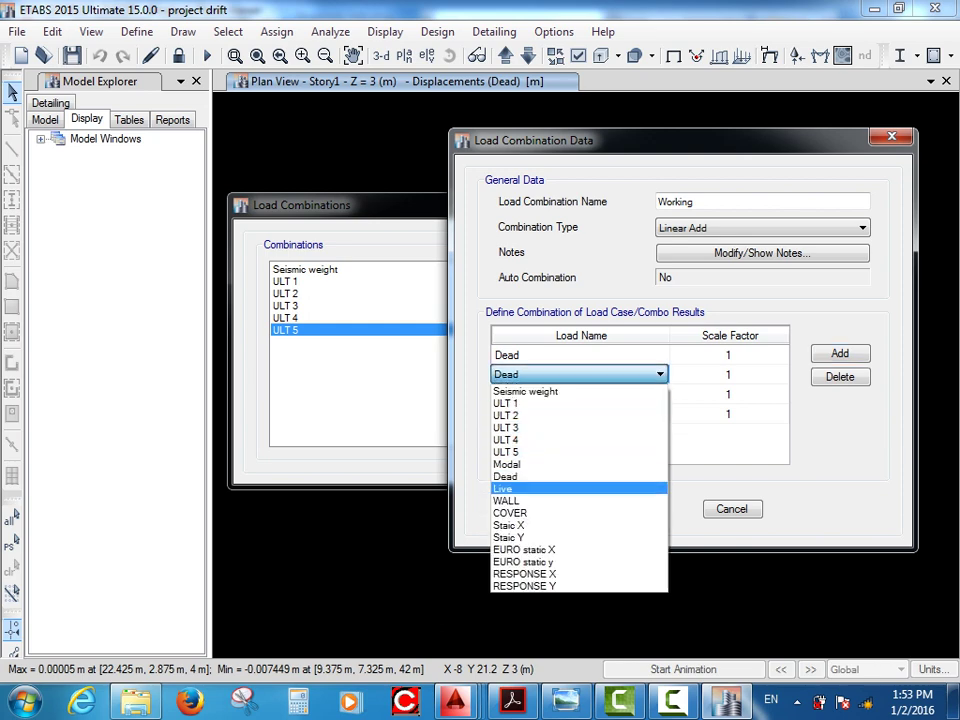
click(505, 500)
click(660, 394)
click(505, 520)
click(660, 414)
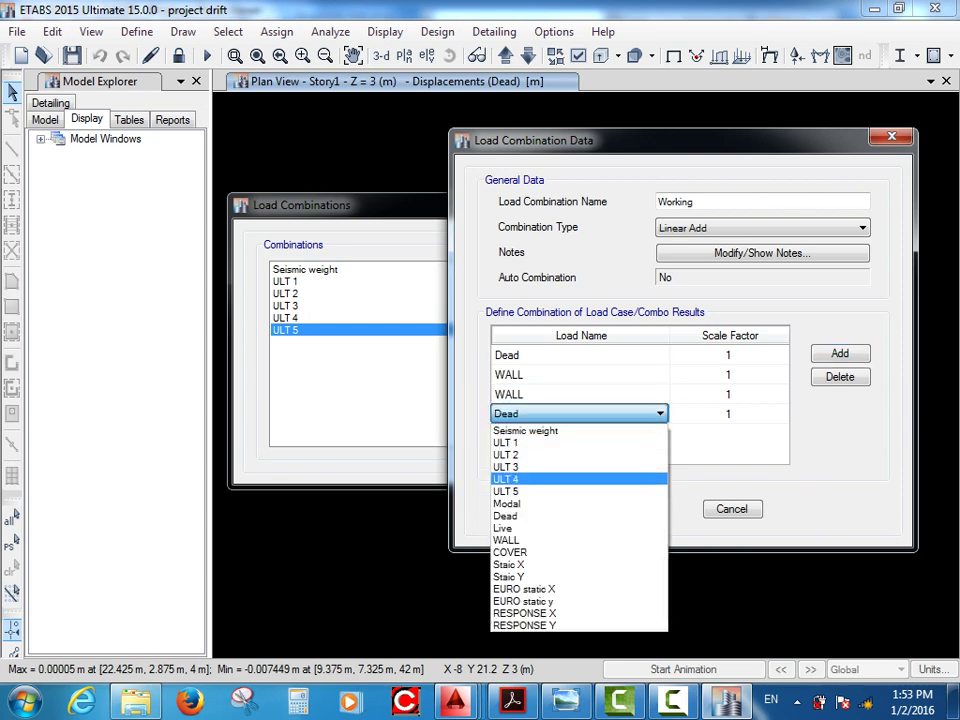
click(505, 527)
drag(600, 140, 652, 120)
click(712, 374)
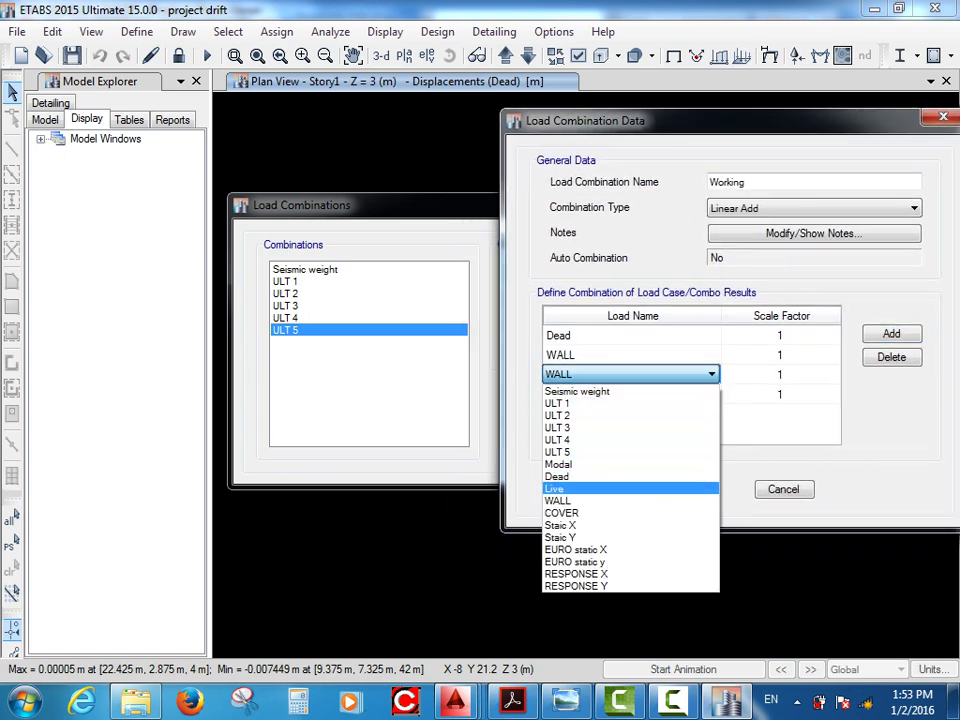
click(580, 512)
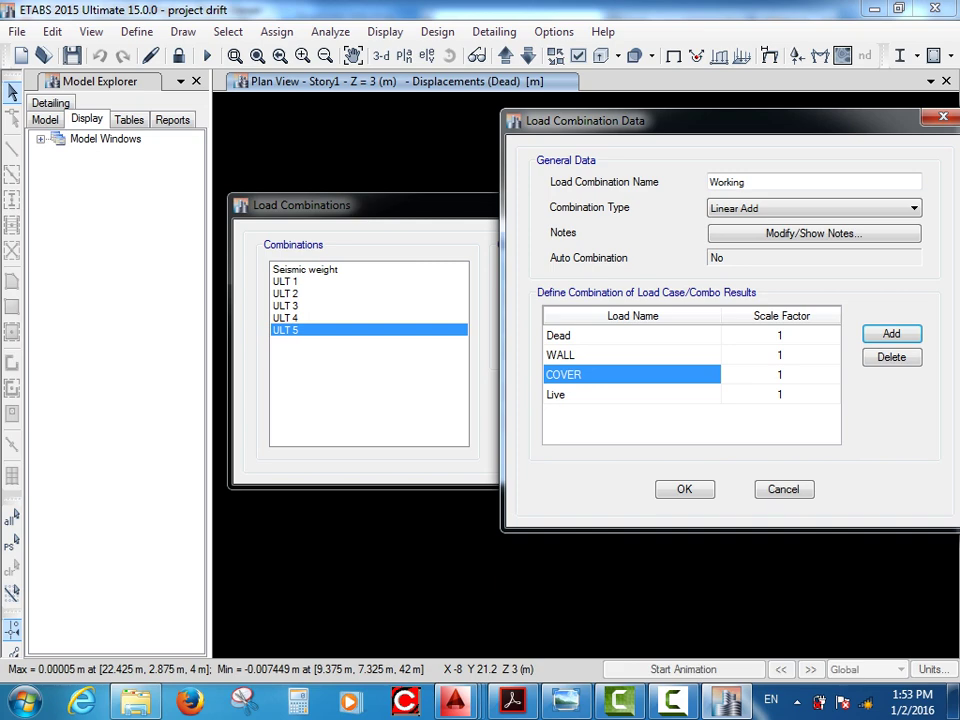
Save the Working combination with the other load combinations and unlock the model for editing
key(Return)
key(Return)
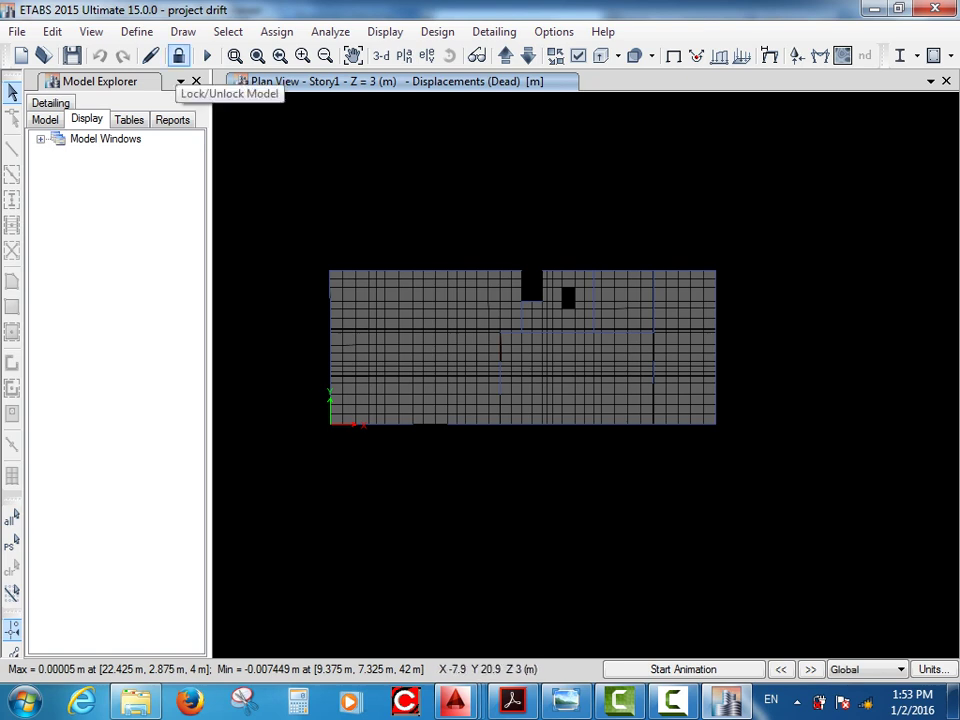
click(178, 56)
key(Return)
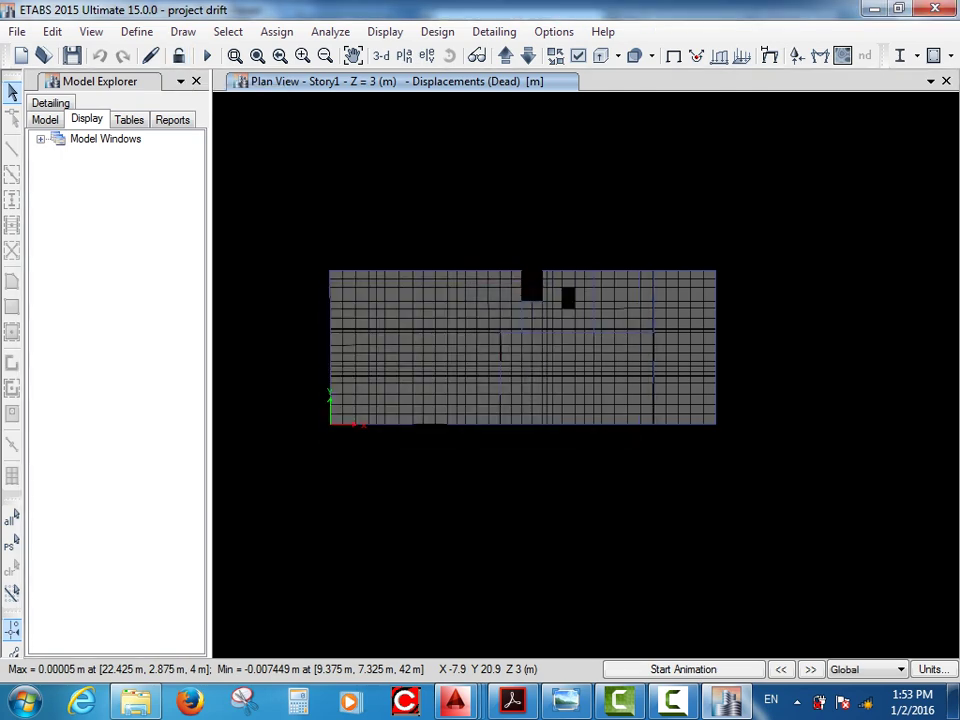
Examine the loads assigned to the large Story1 floor slab
middle_drag(477, 363, 614, 342)
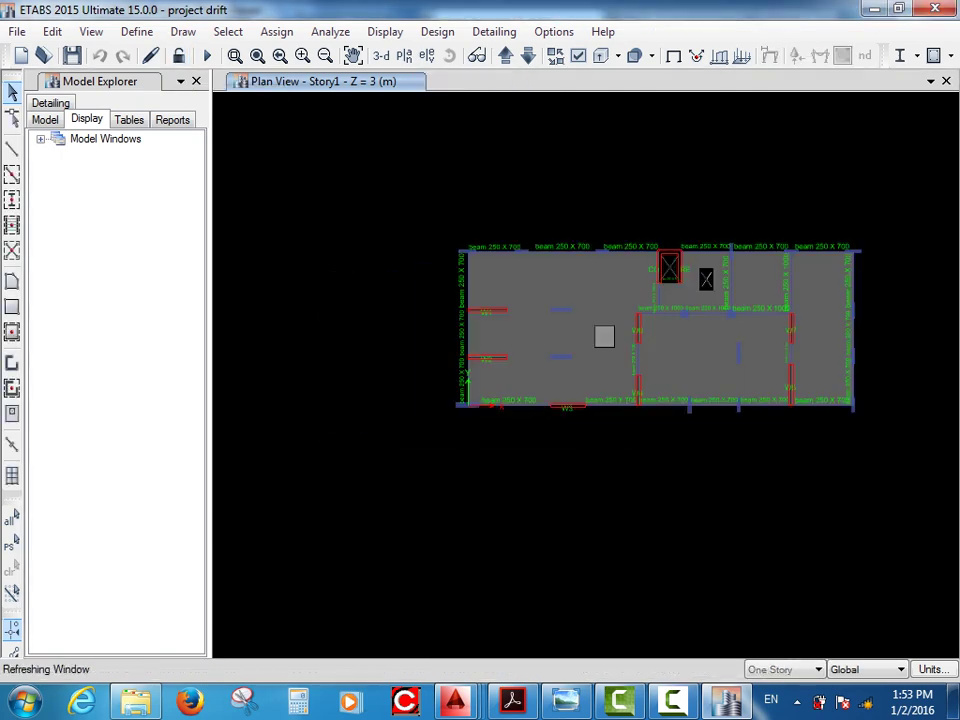
scroll(614, 342, up, 3)
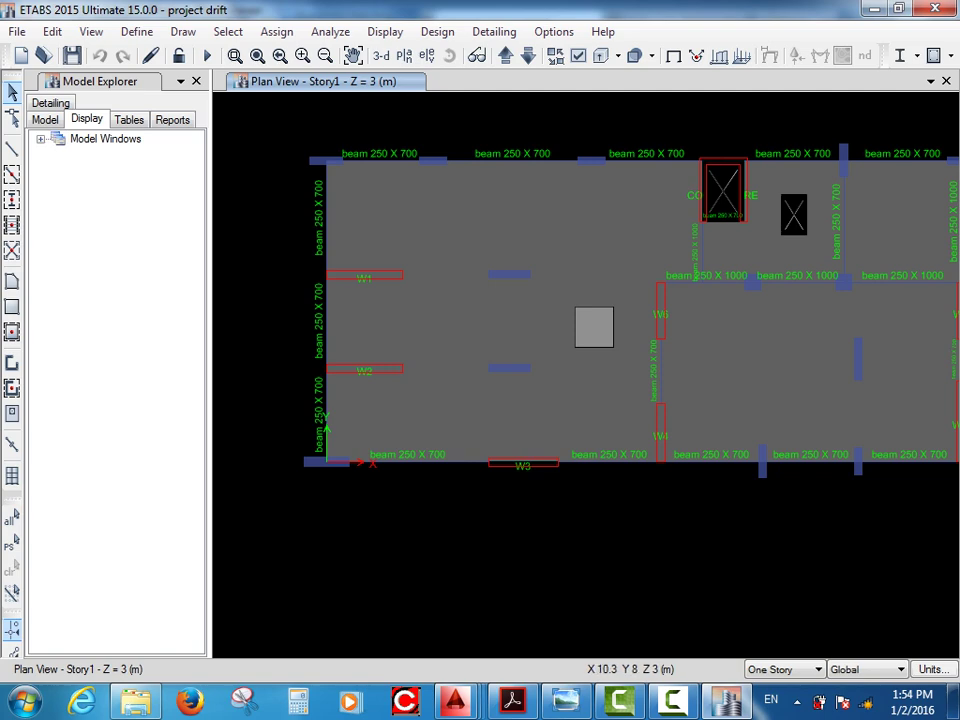
right_click(638, 210)
drag(380, 40, 140, 14)
click(501, 181)
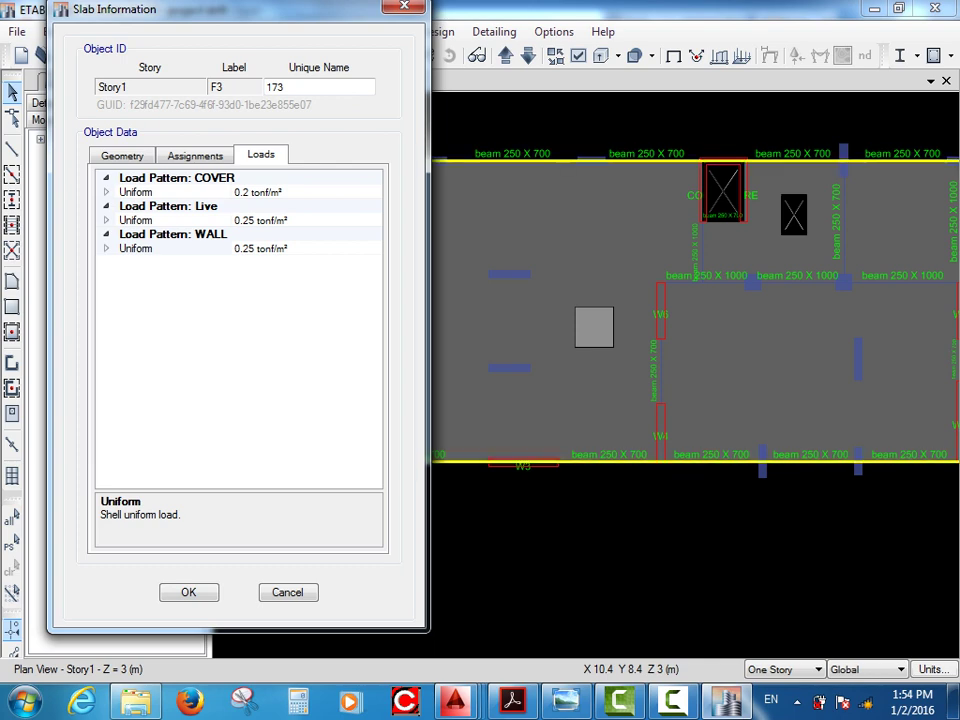
click(287, 592)
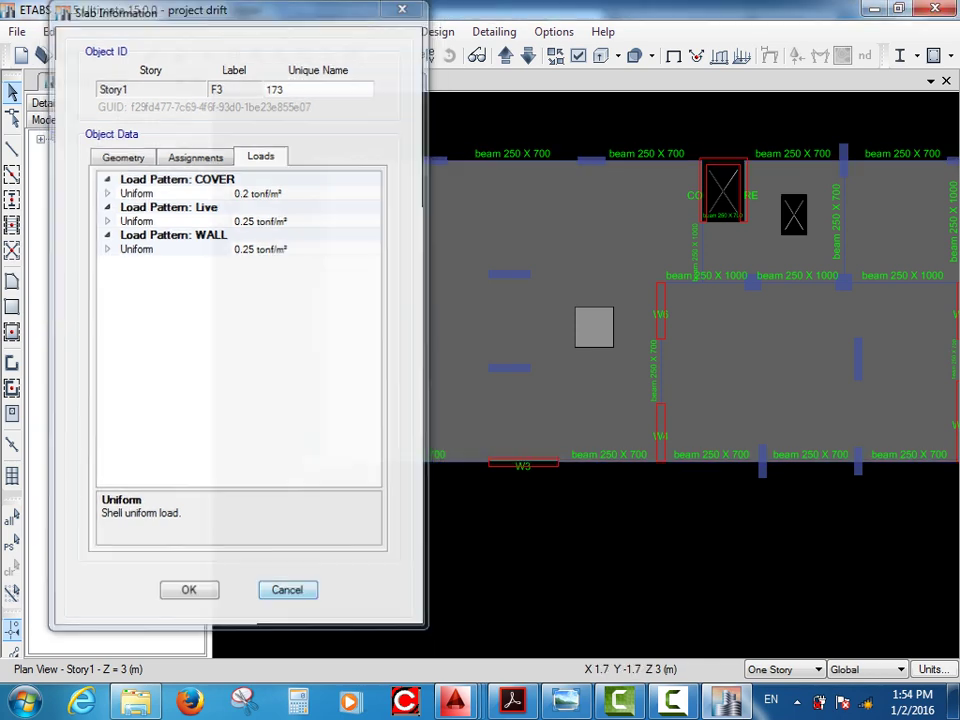
Select the small square slab panel between the interior columns and wall W6 on the Story1 plan
click(603, 322)
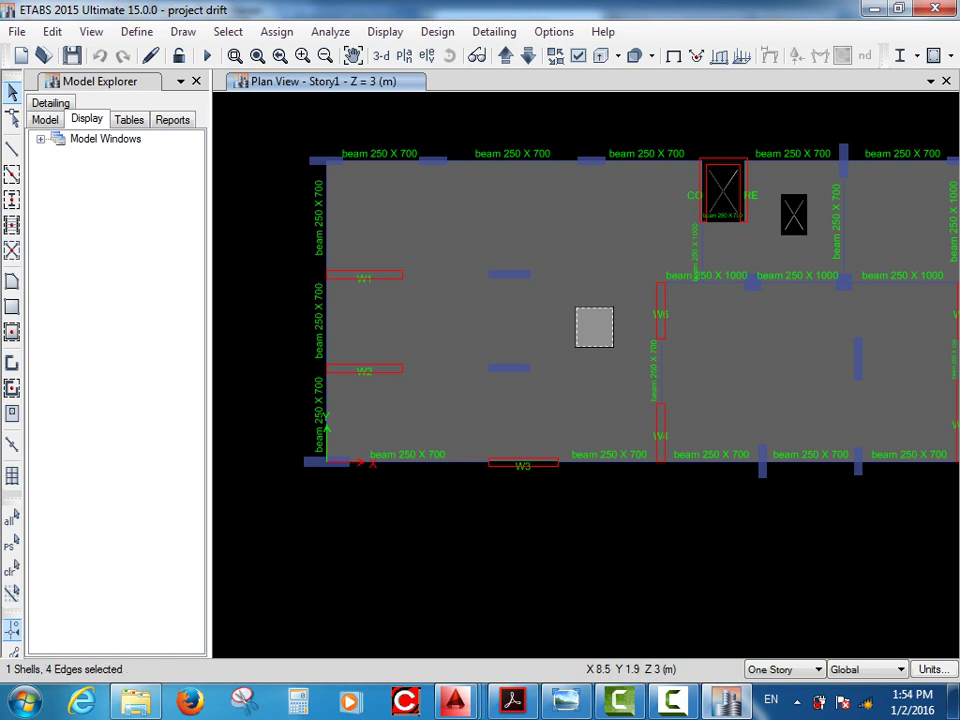